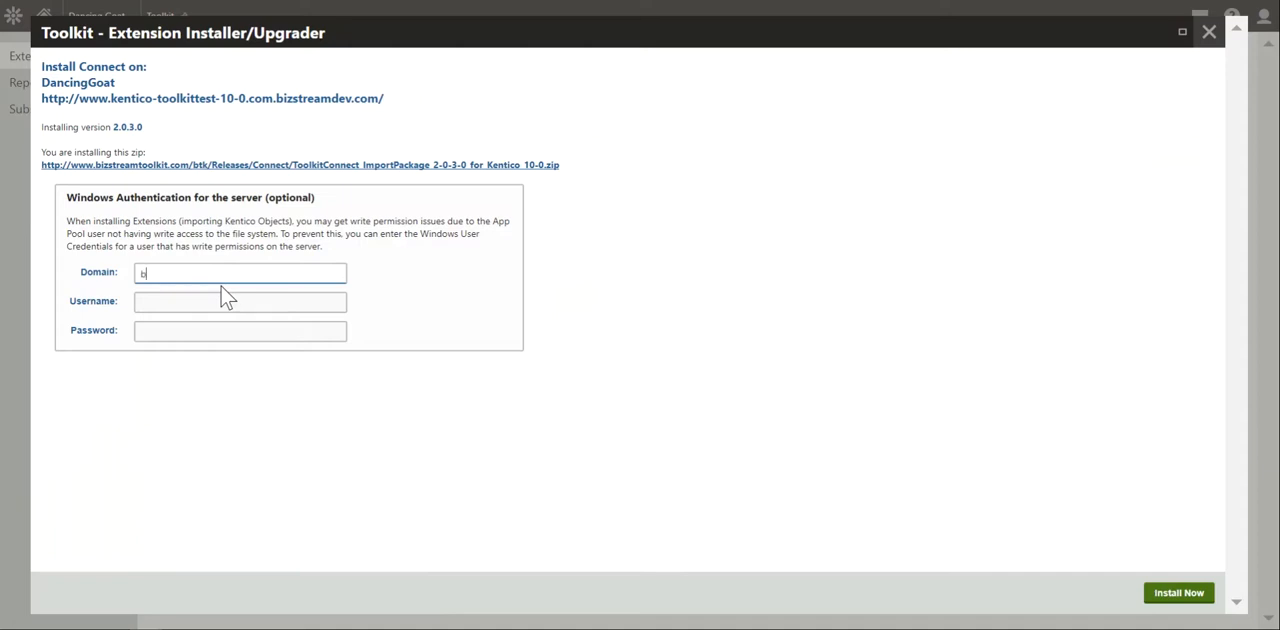
- Complete the Windows authentication for domain bzs with the username and account password, and confirm installing the Connect extension on DancingGoat
key("Tab")
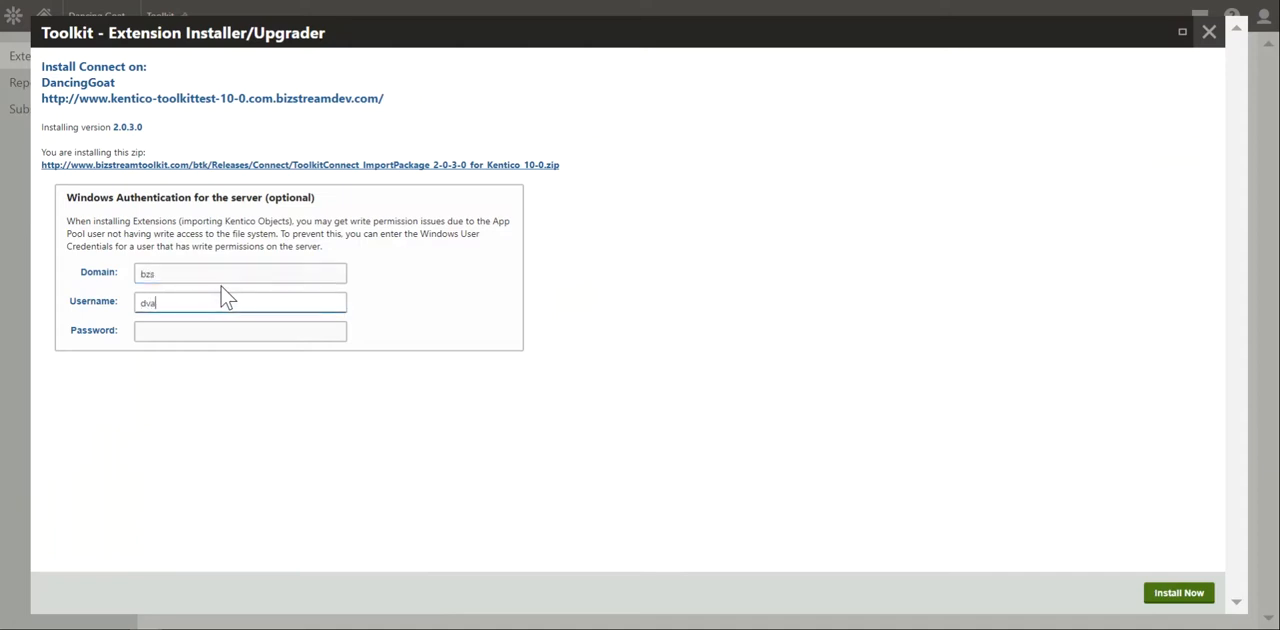
key("Tab")
type("••••••••")
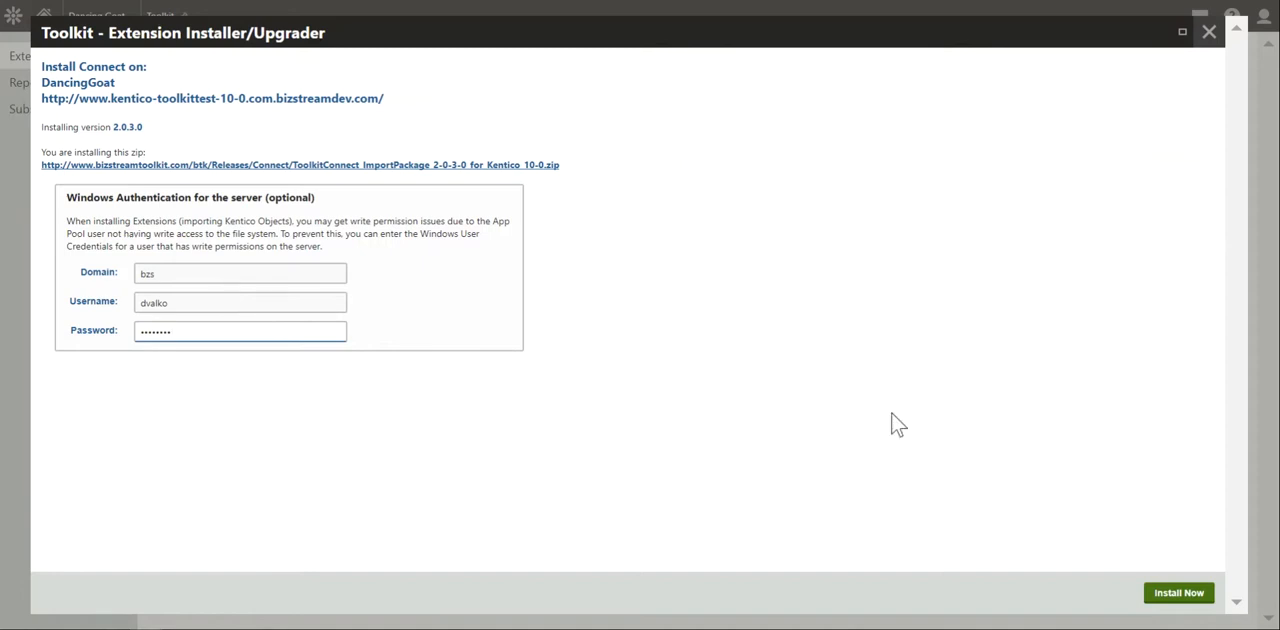
left_click(1172, 593)
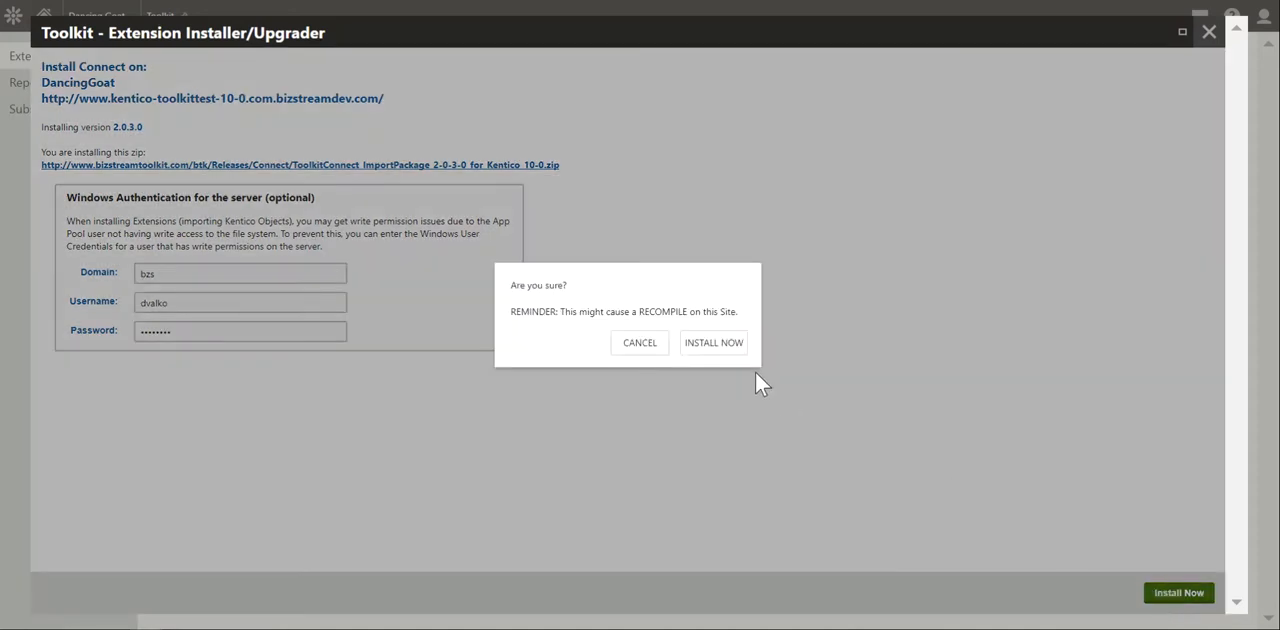
left_click(728, 350)
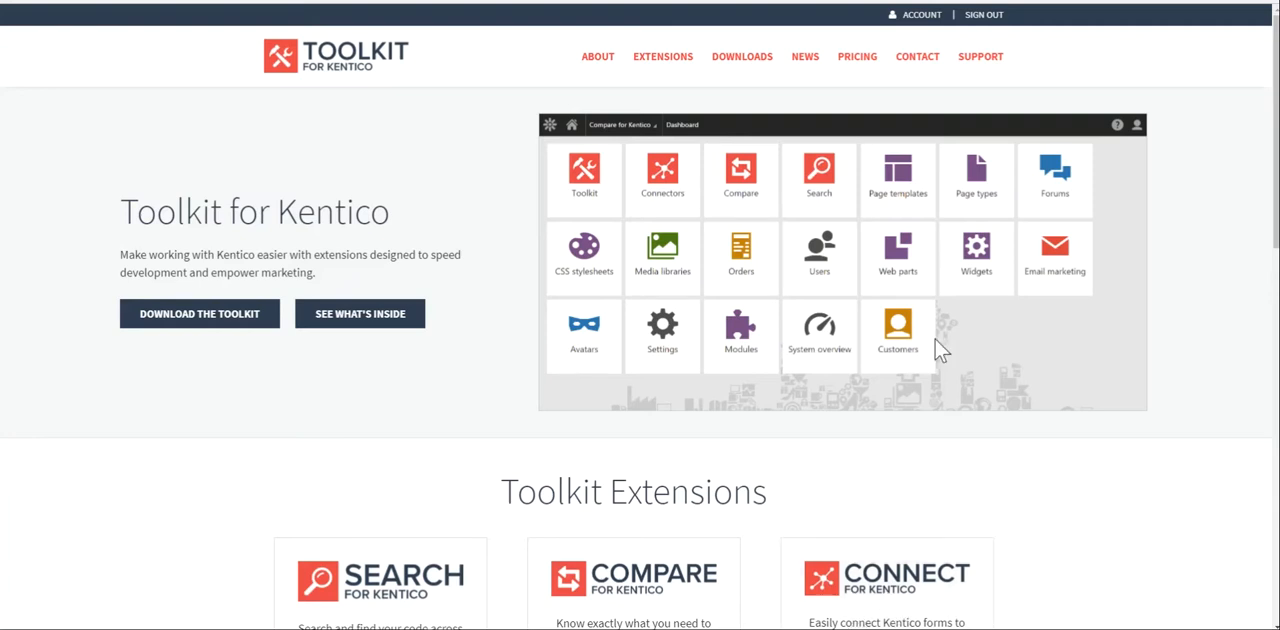
- Copy the serial number from the Toolkit for Kentico website's account page and switch back to the Kentico administration
left_click(914, 15)
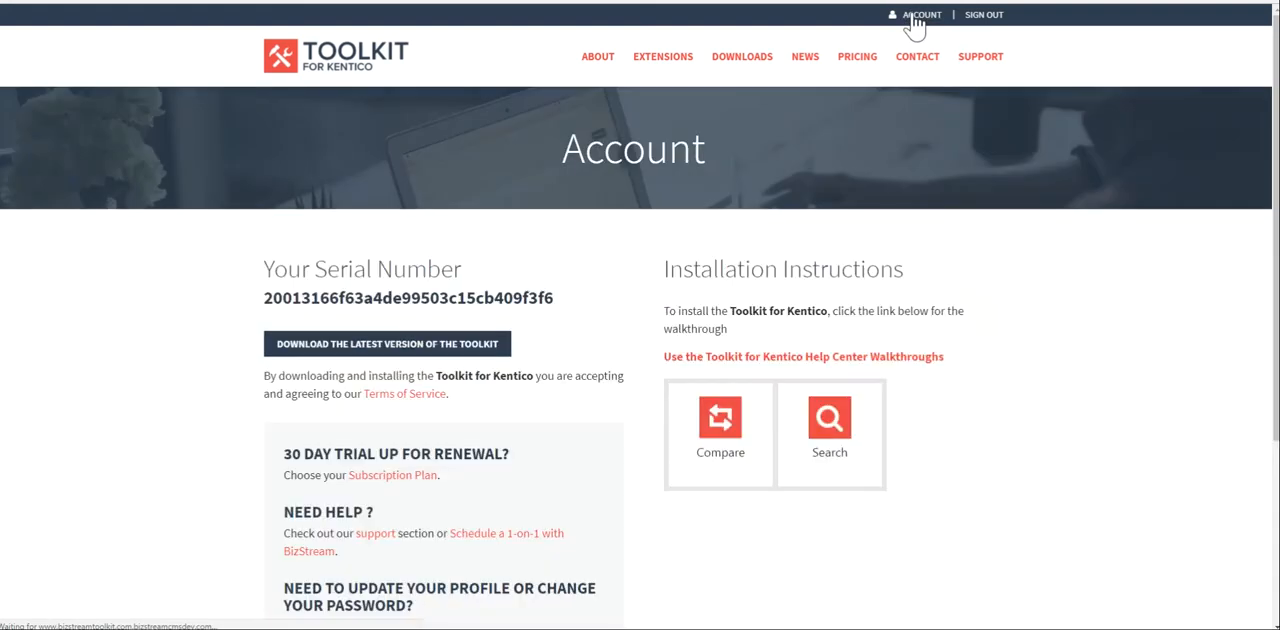
left_click_drag(554, 300, 252, 308)
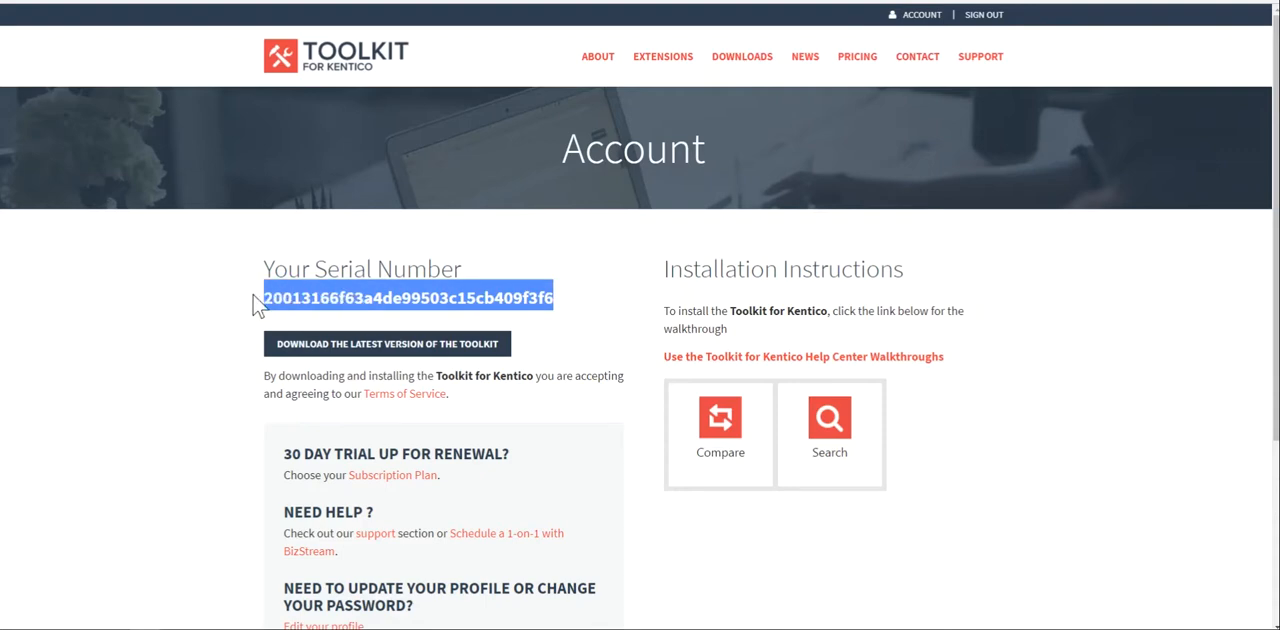
key("alt+Tab")
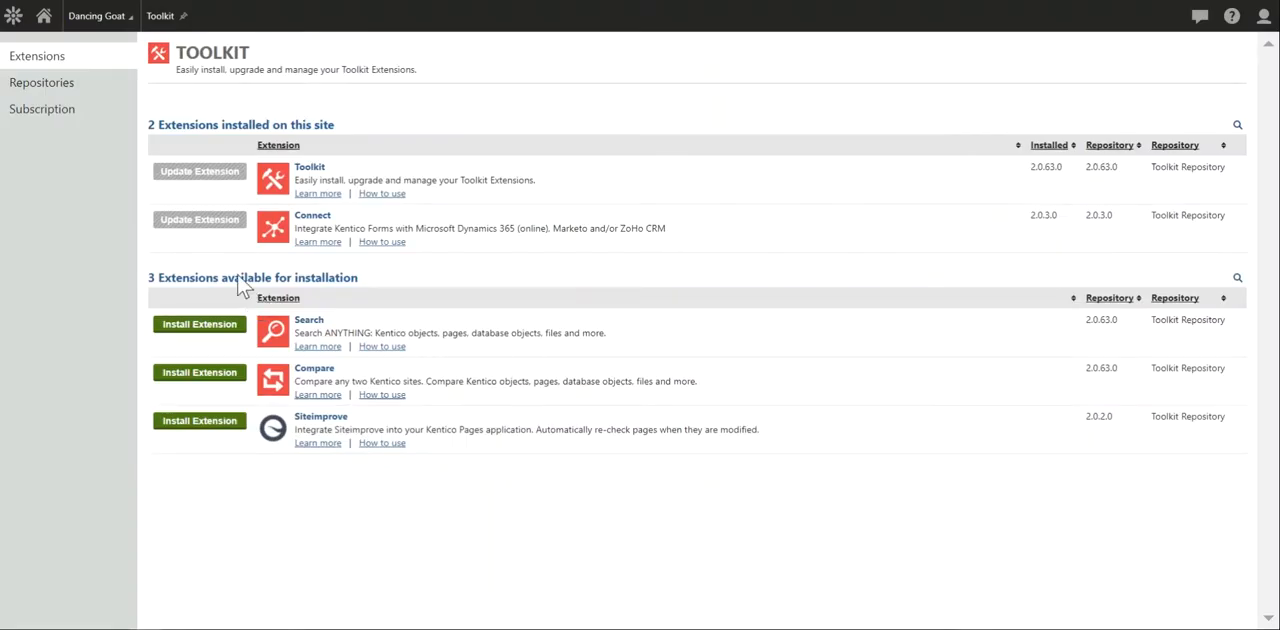
- Paste the serial number into the Toolkit subscription settings and save them
left_click(40, 109)
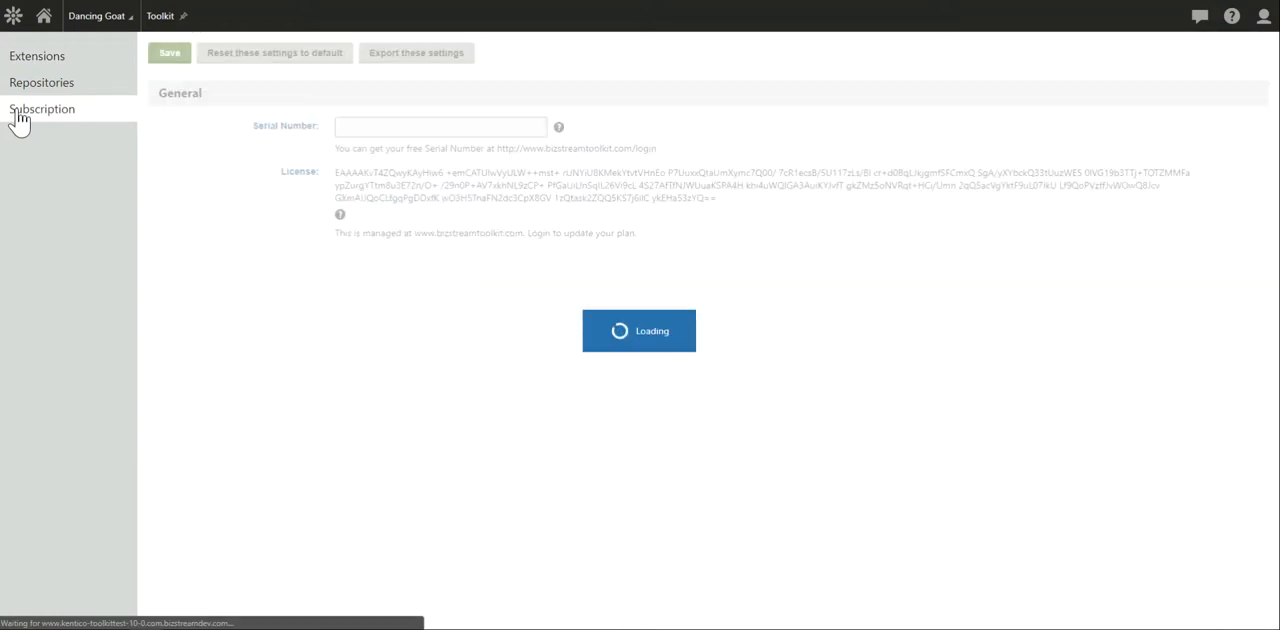
left_click(362, 126)
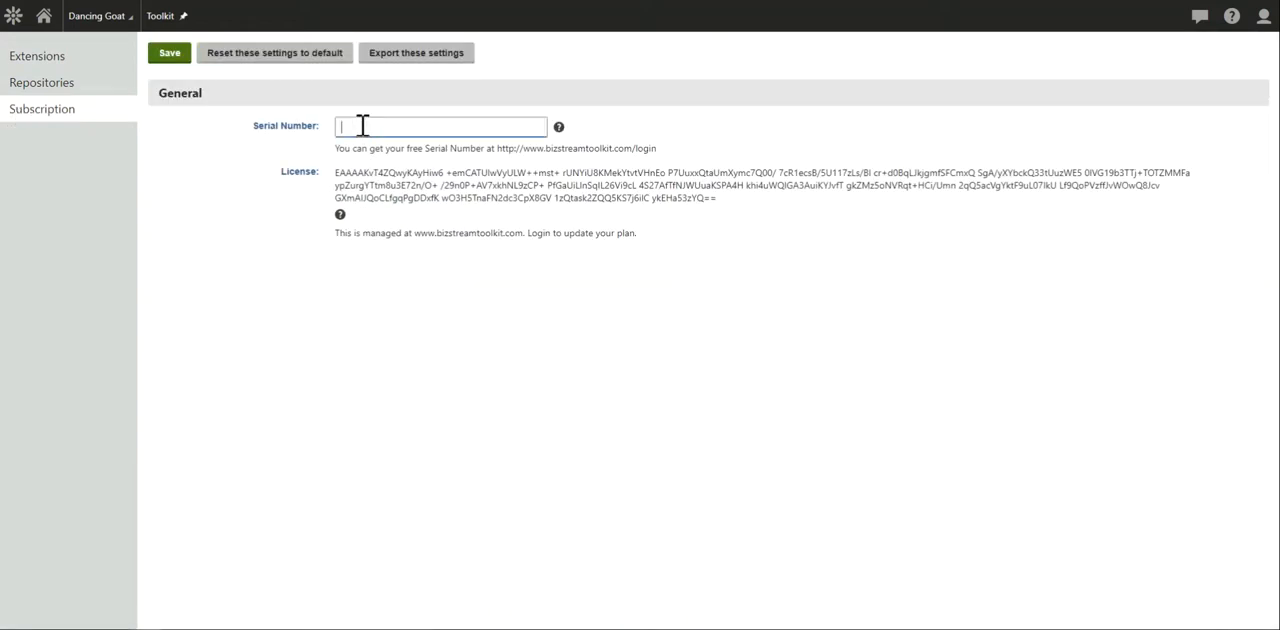
key("ctrl+v")
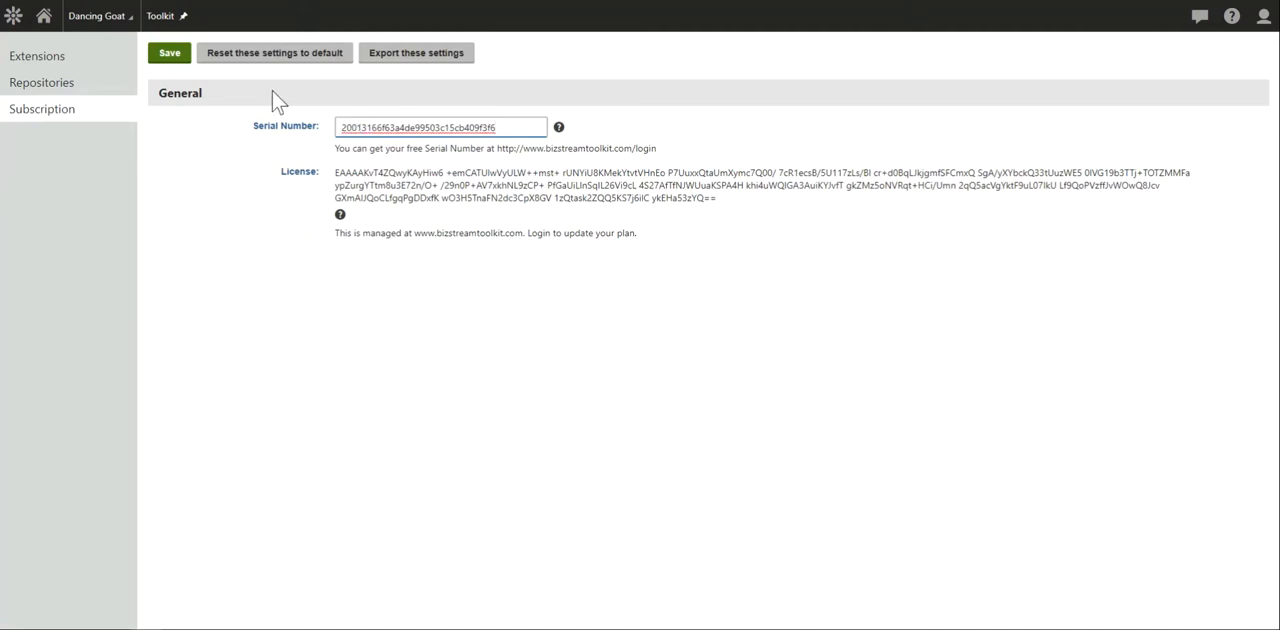
left_click(178, 56)
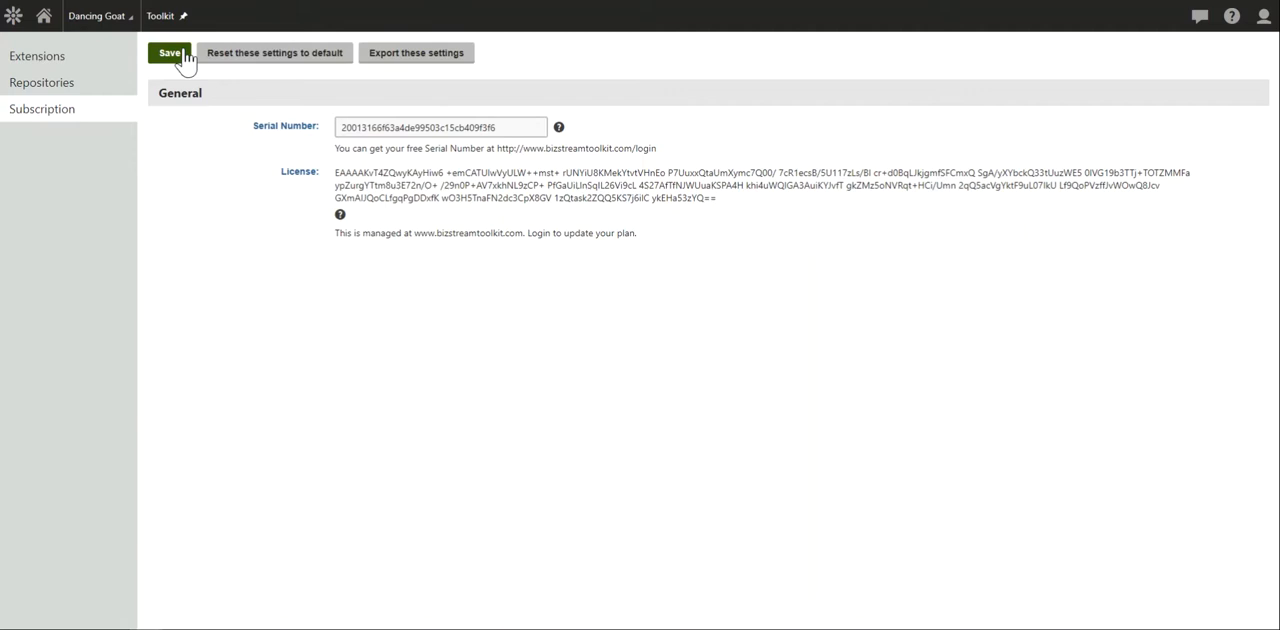
- Create and save a new connector named "ZoHo Connector" of type ZoHo CRM in the Connect application
left_click(13, 18)
left_click(46, 299)
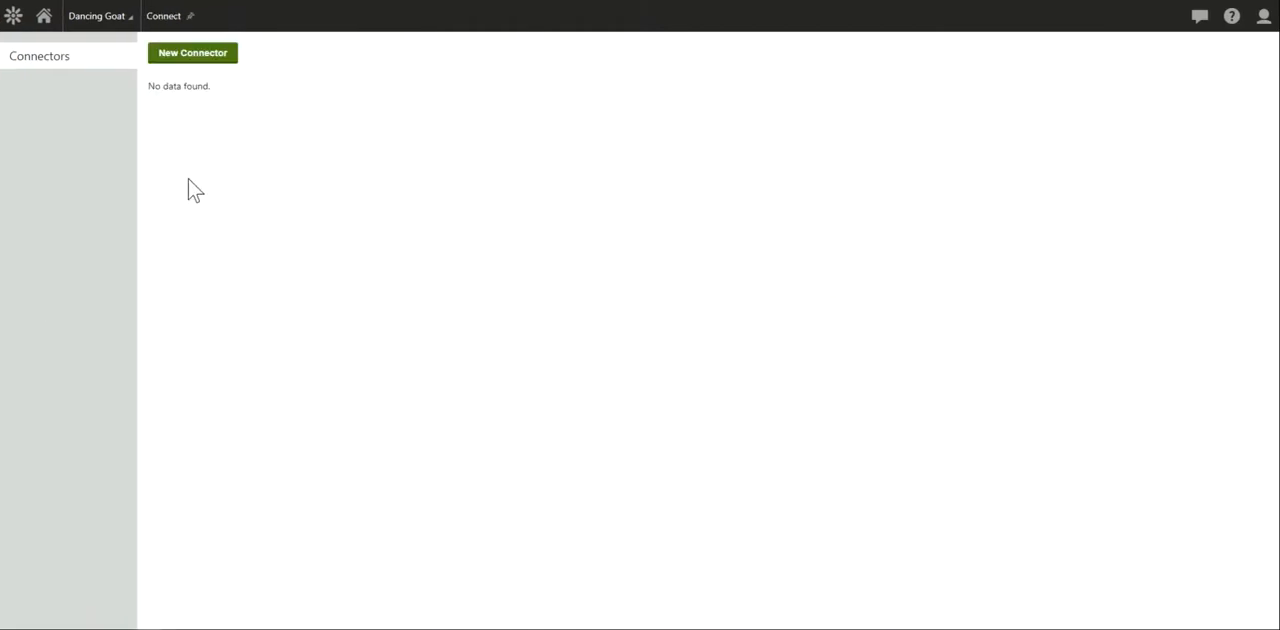
left_click(216, 62)
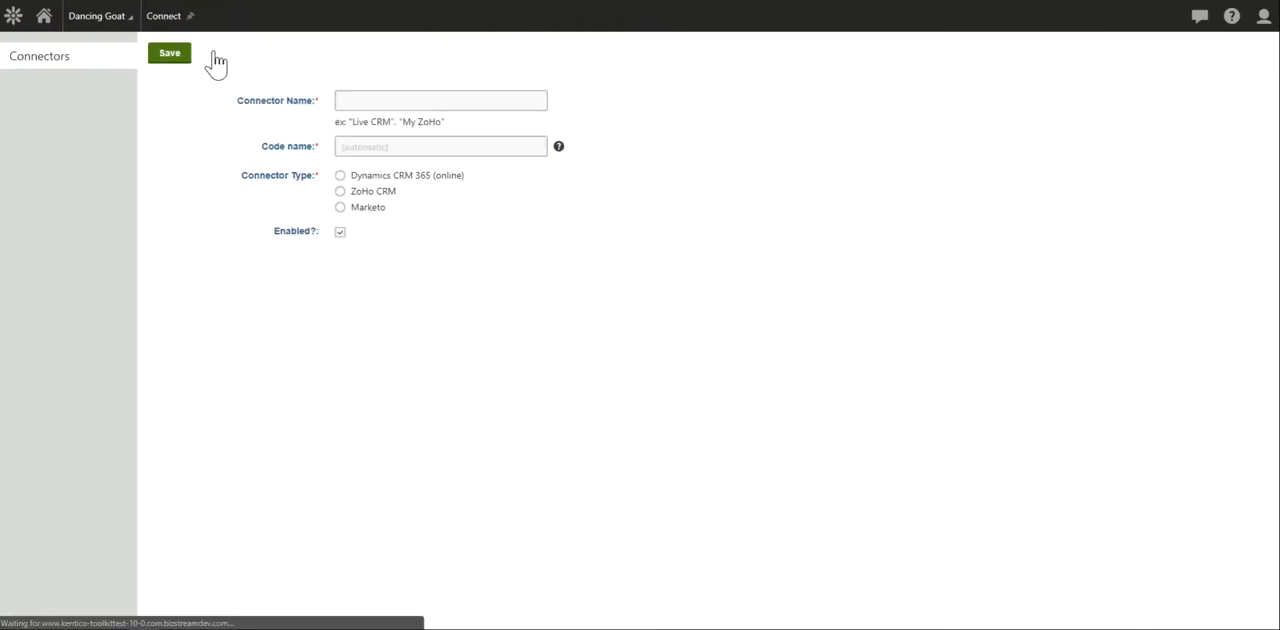
left_click(378, 106)
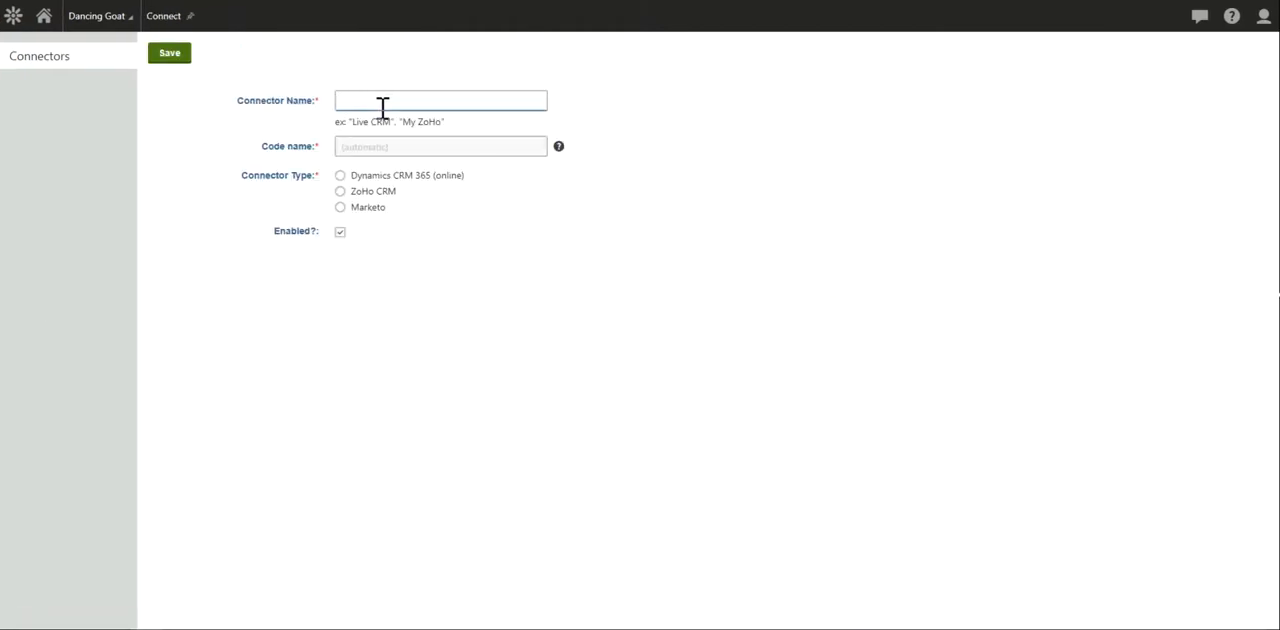
type("ZoHo Connector")
left_click(341, 196)
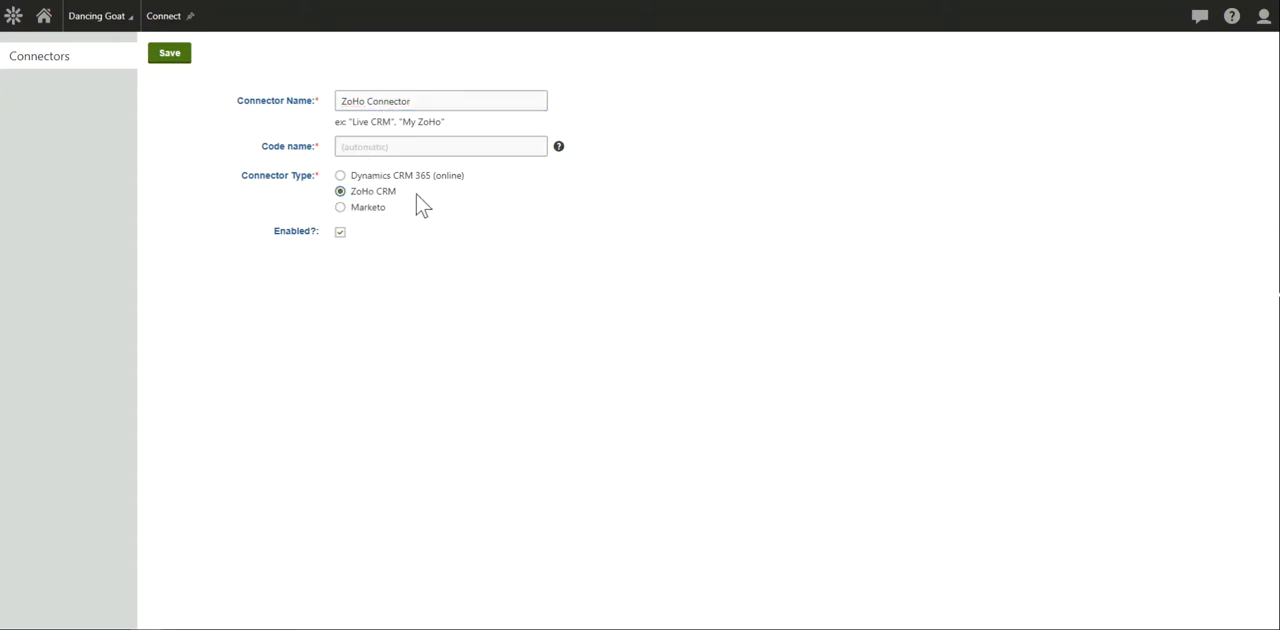
left_click(176, 57)
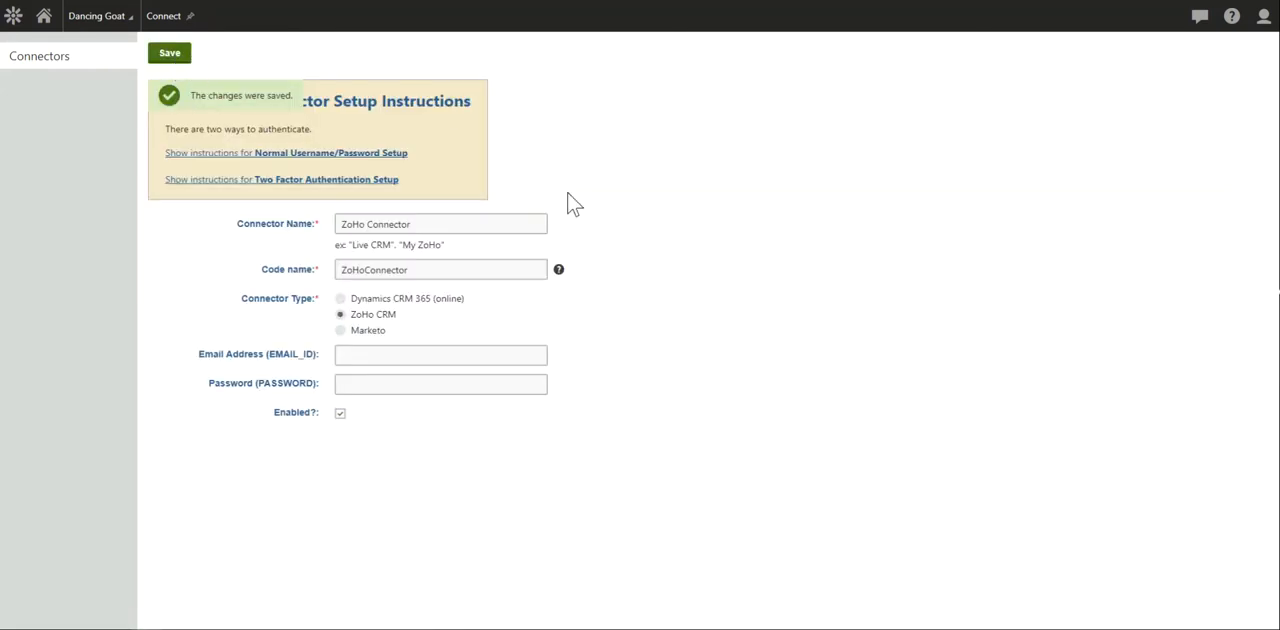
- Authenticate the ZoHo connector with the account's e-mail address and password, and save it with only the Leads entity included for integration
left_click(393, 354)
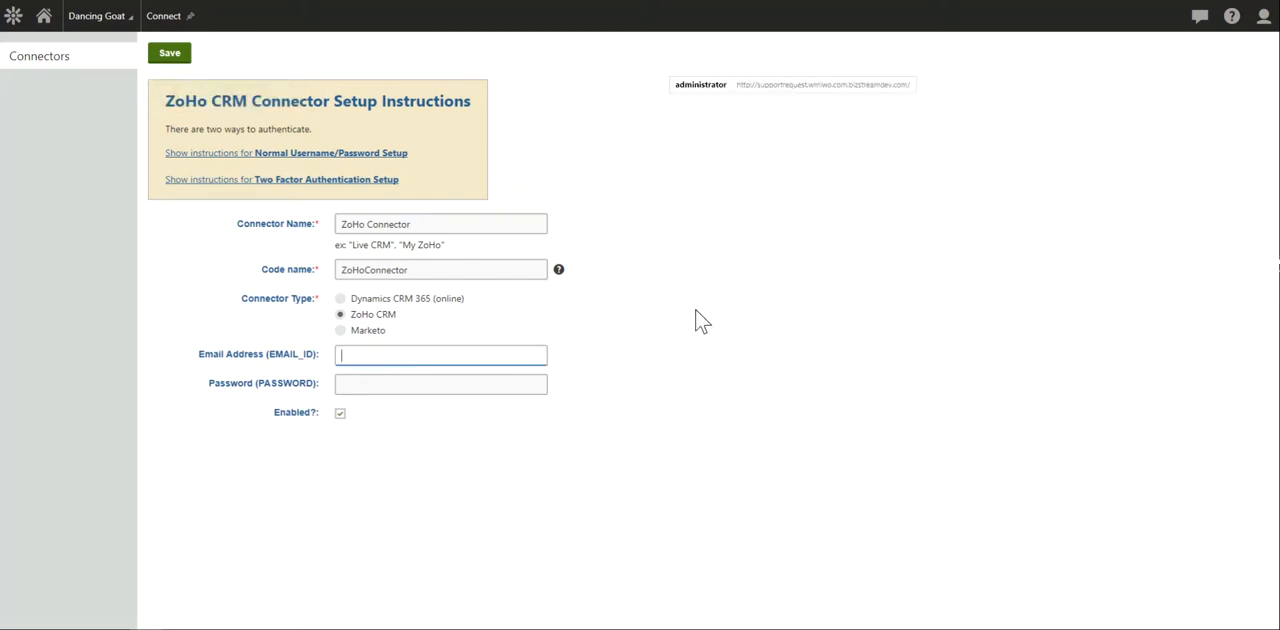
type("m")
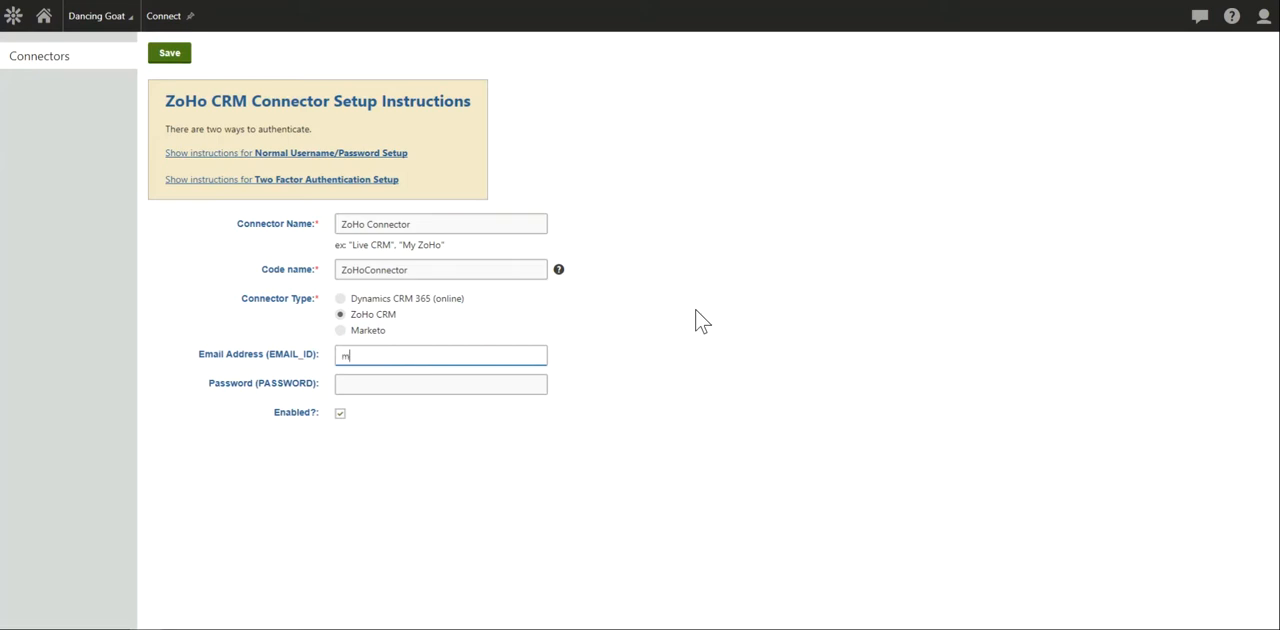
key("Tab")
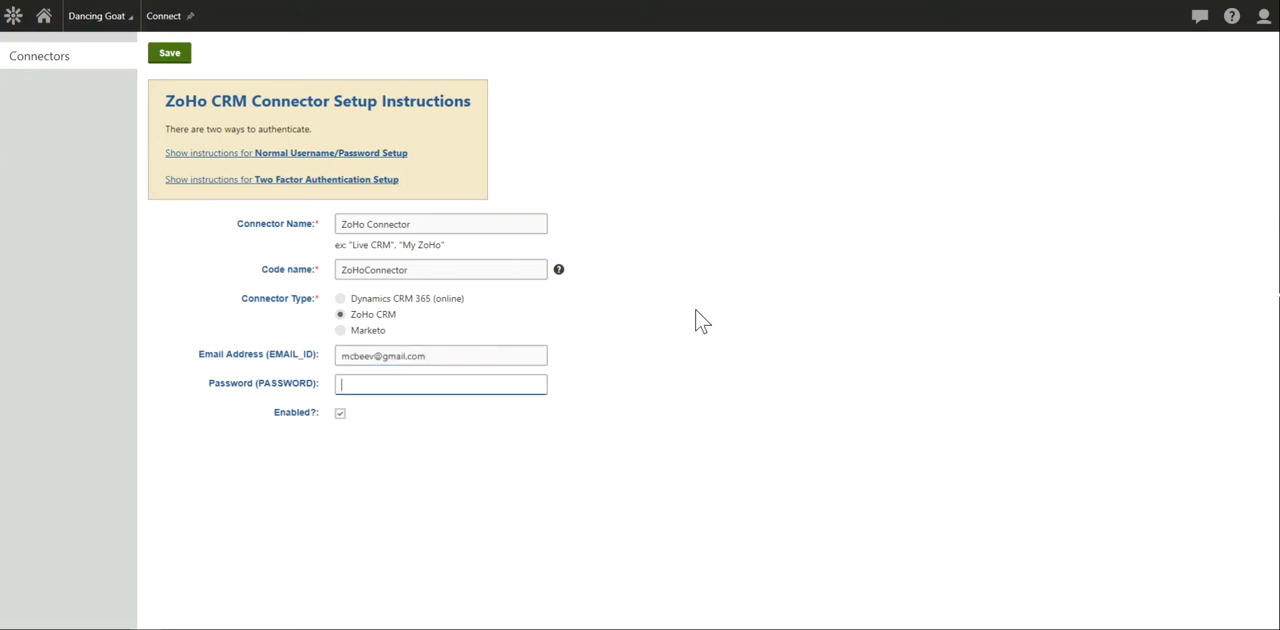
type("•••••••••")
left_click(170, 54)
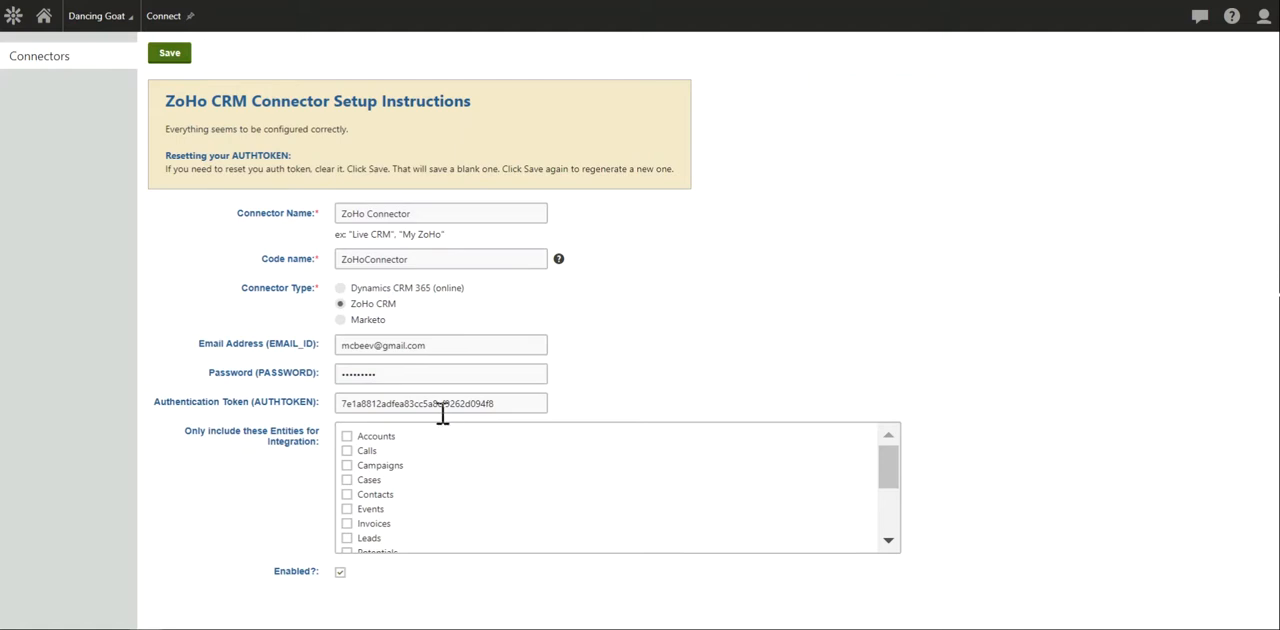
left_click(347, 540)
left_click(178, 62)
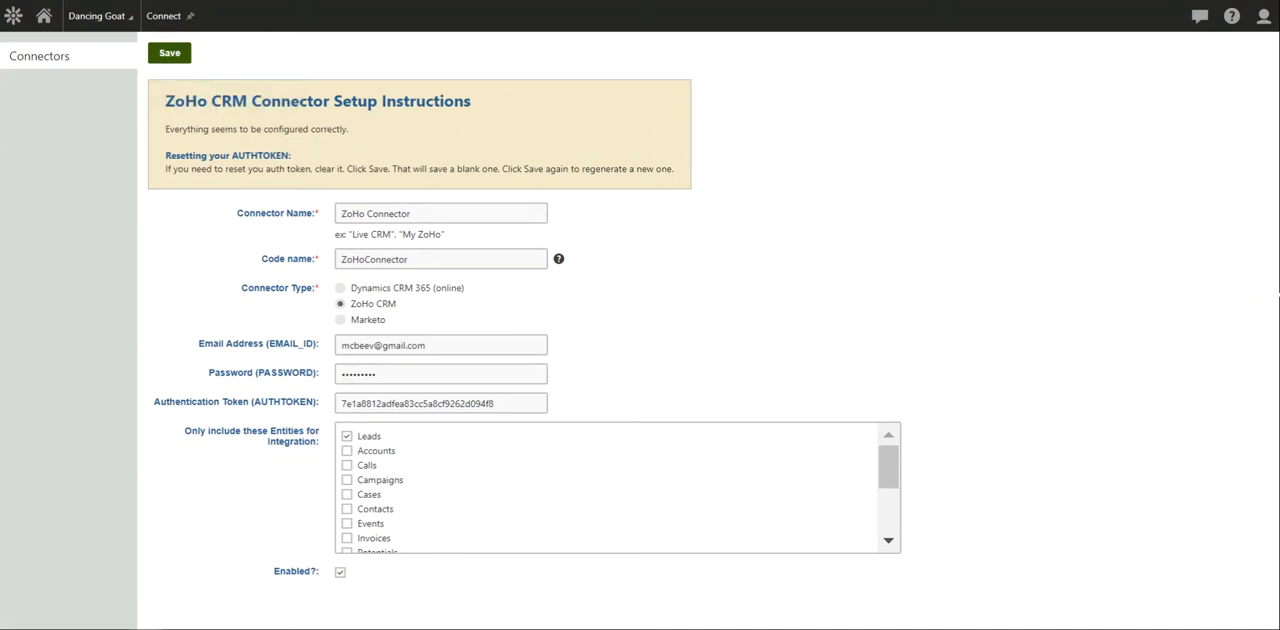
- Open the connectors settings of the "Send us a message" form in the Forms application
left_click(15, 18)
type("forms")
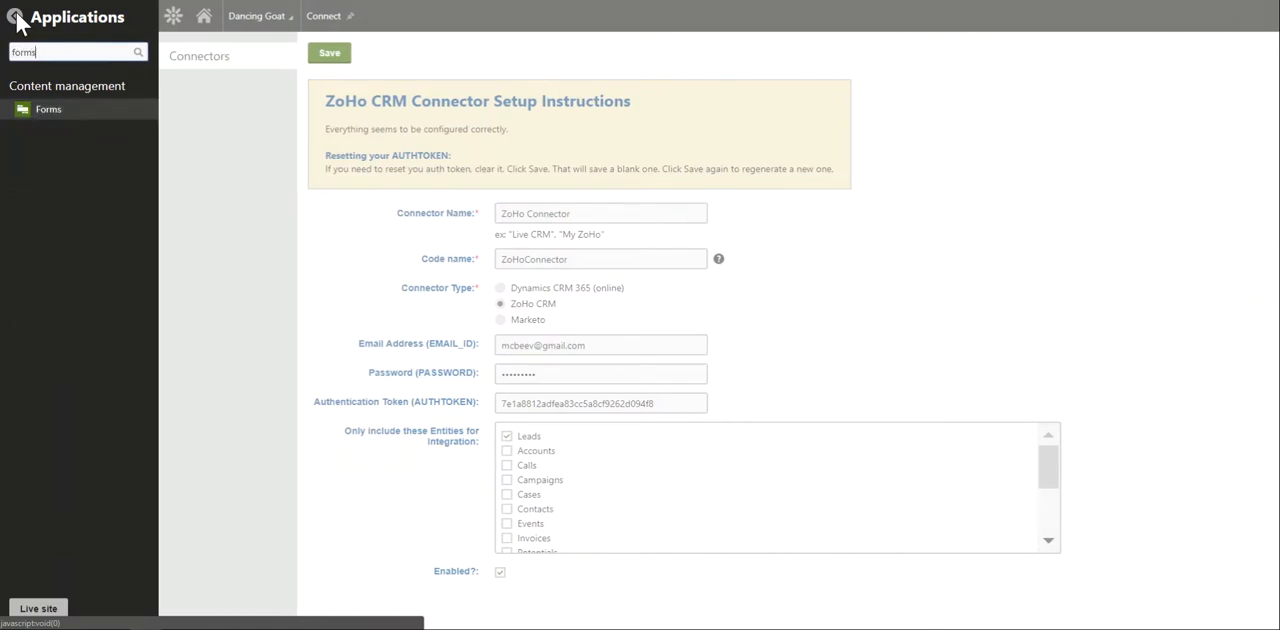
key("Return")
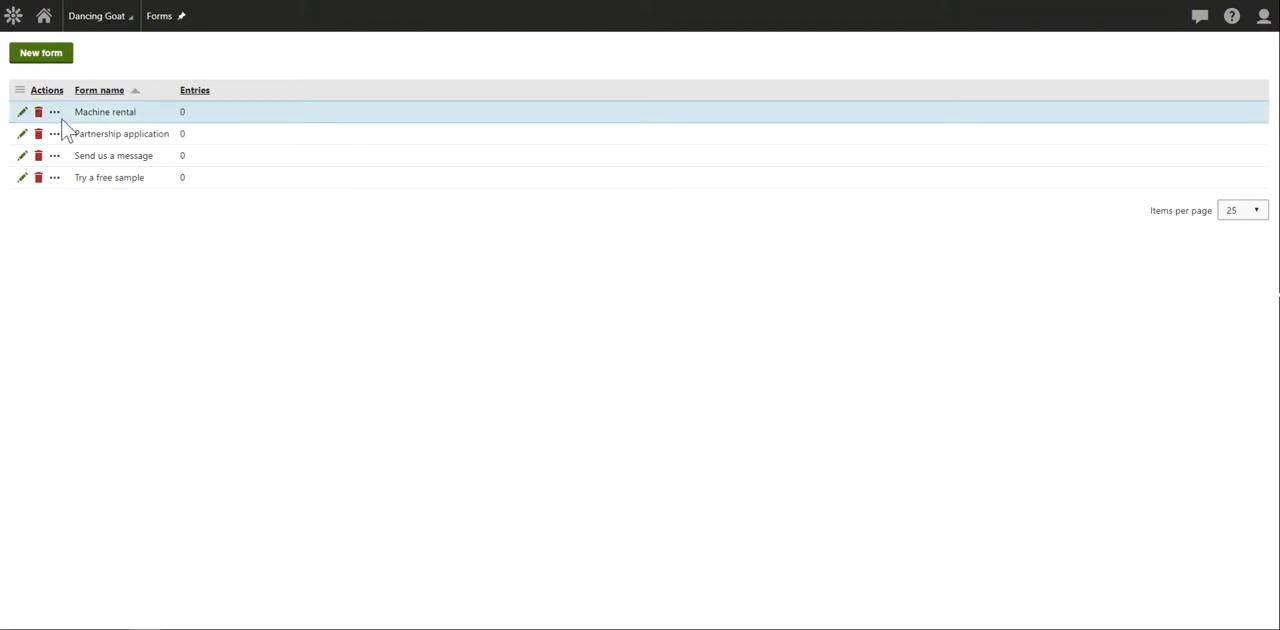
left_click(23, 157)
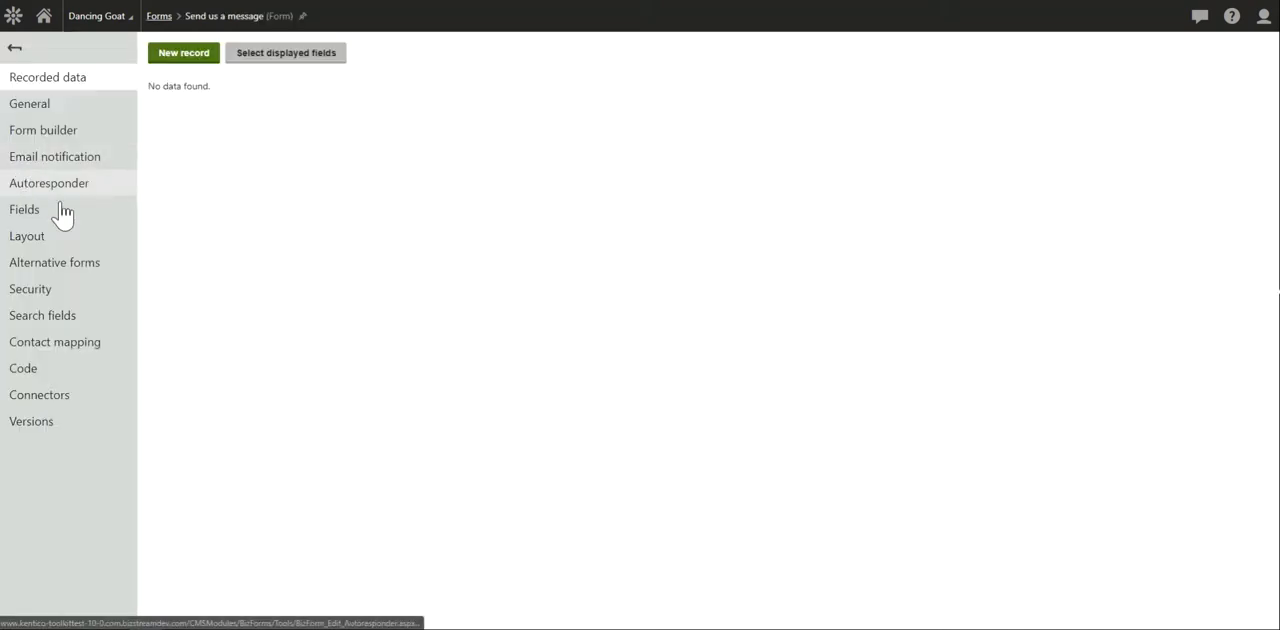
left_click(50, 397)
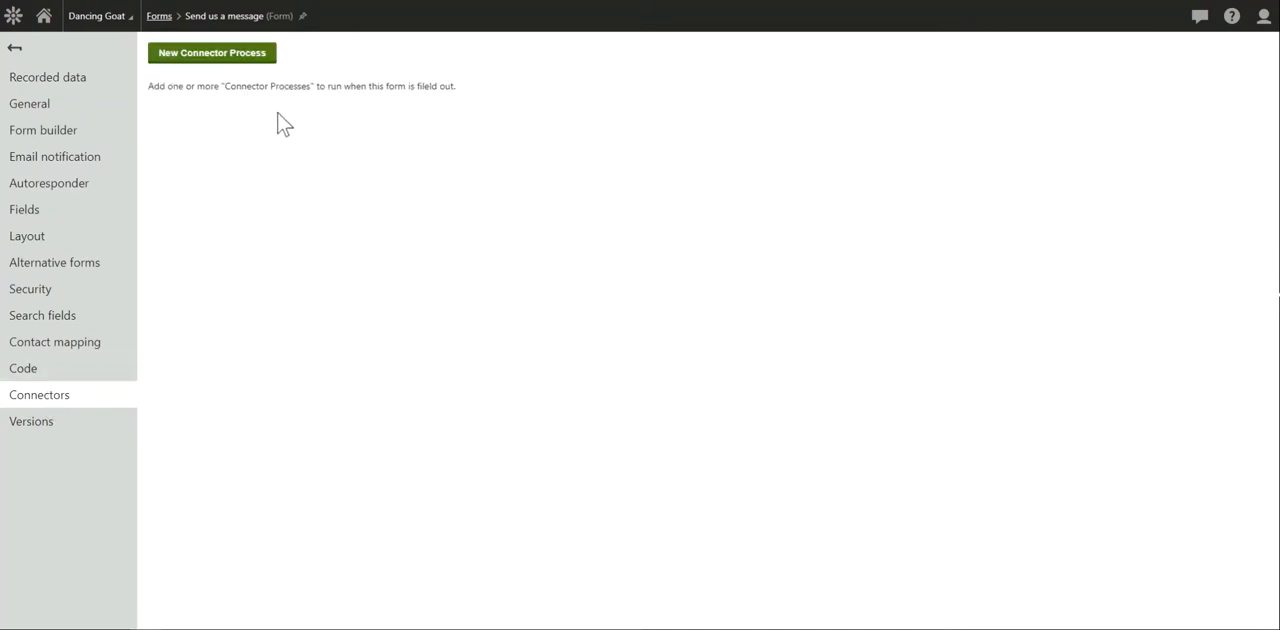
- Add an enabled connector process that sends Form Data (this form) through ZoHo Connector to the Leads entity type
left_click(260, 60)
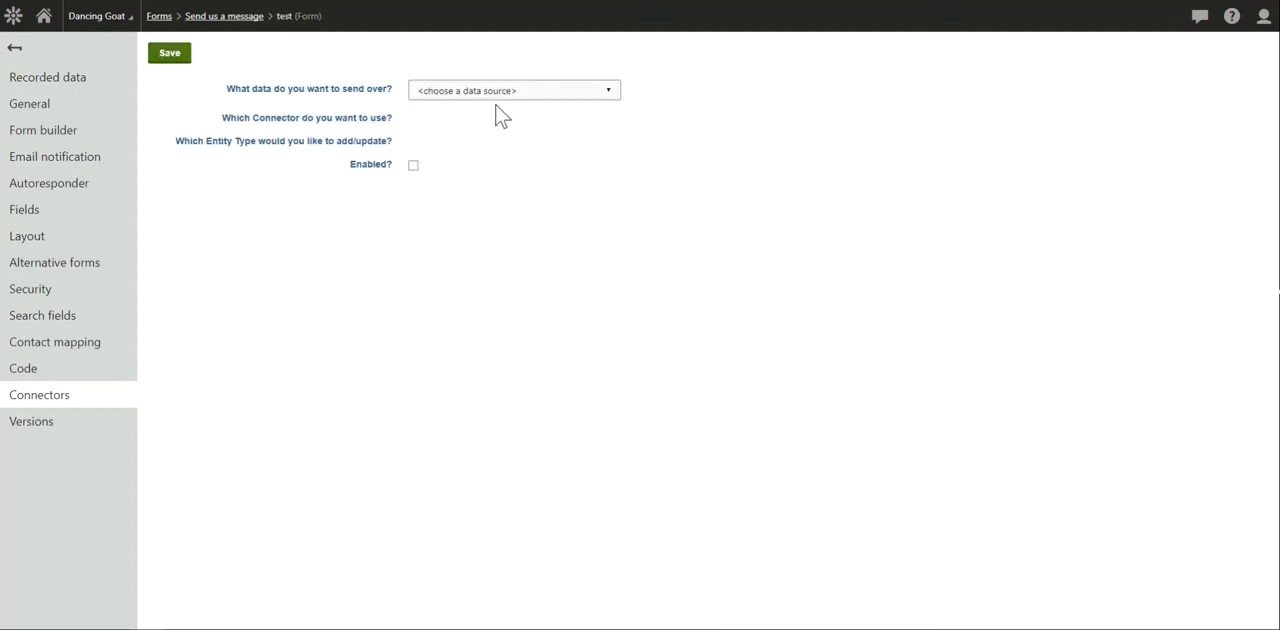
left_click(509, 93)
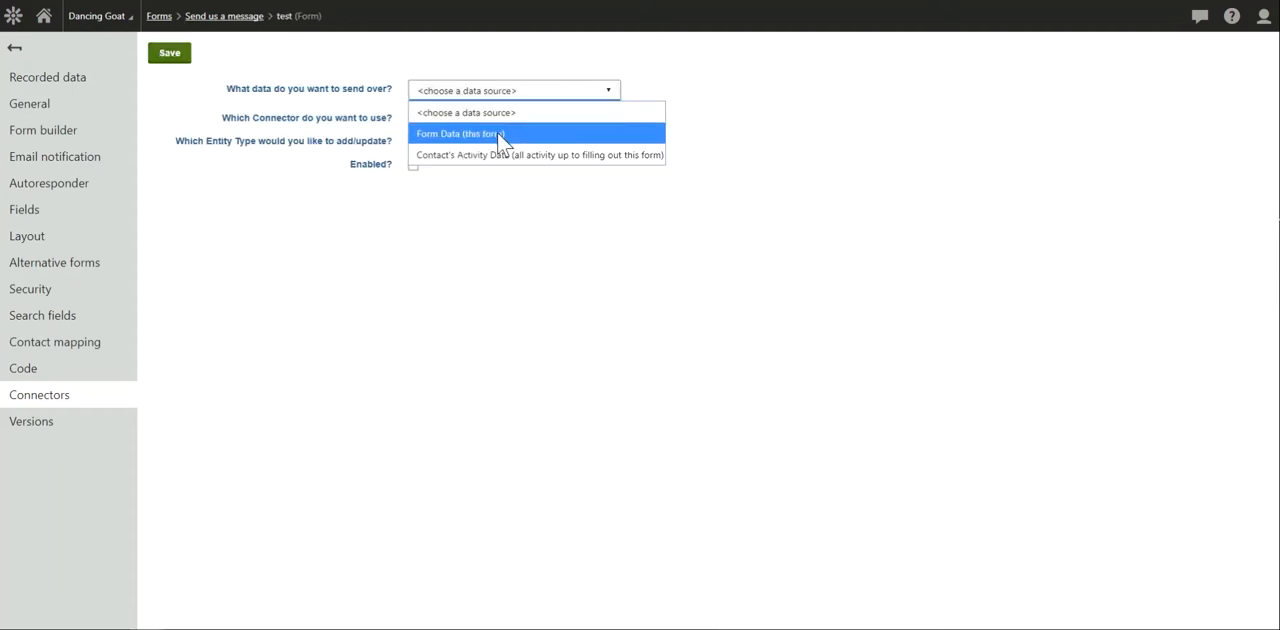
left_click(500, 134)
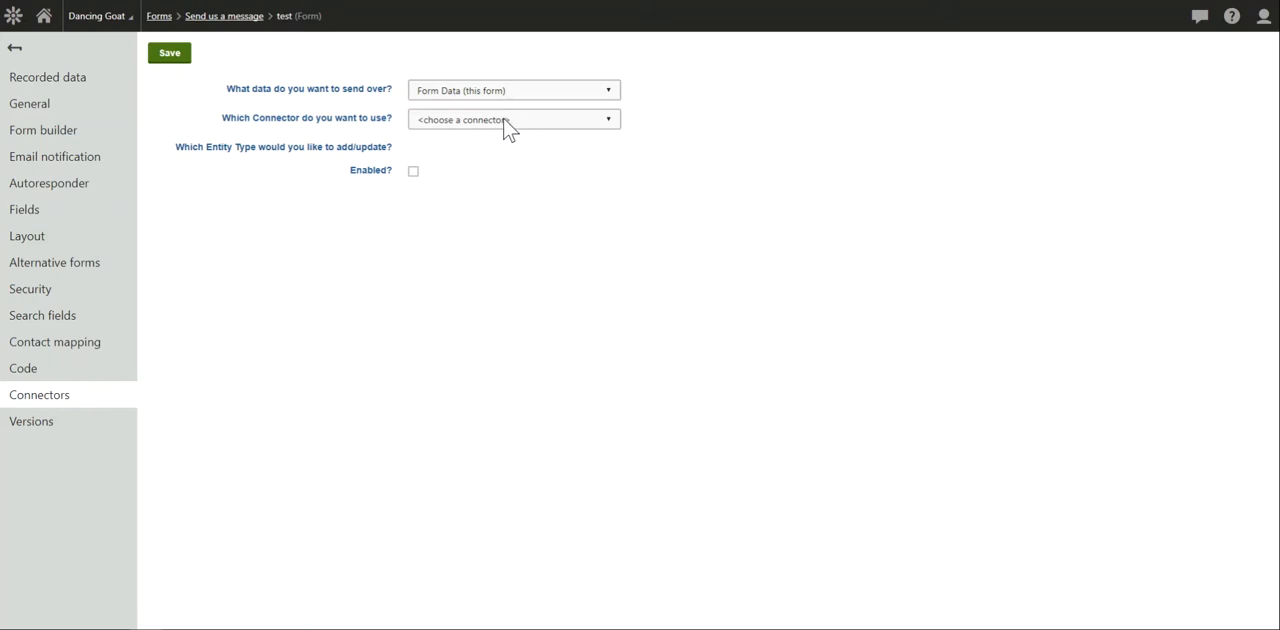
left_click(503, 119)
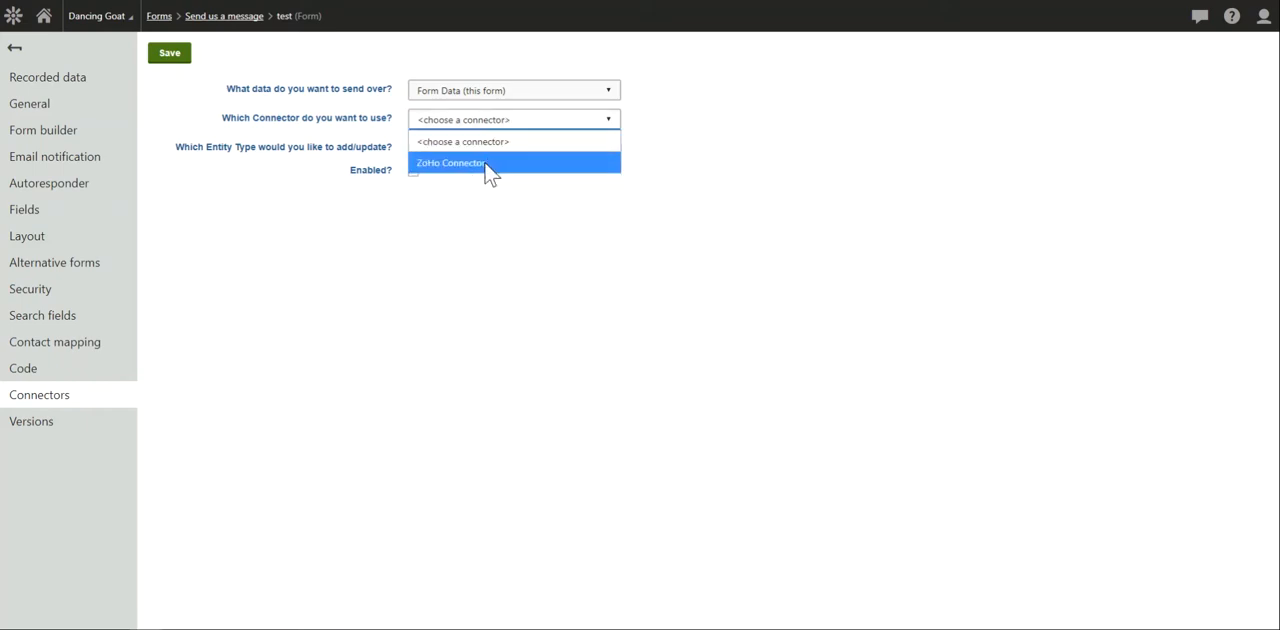
left_click(488, 164)
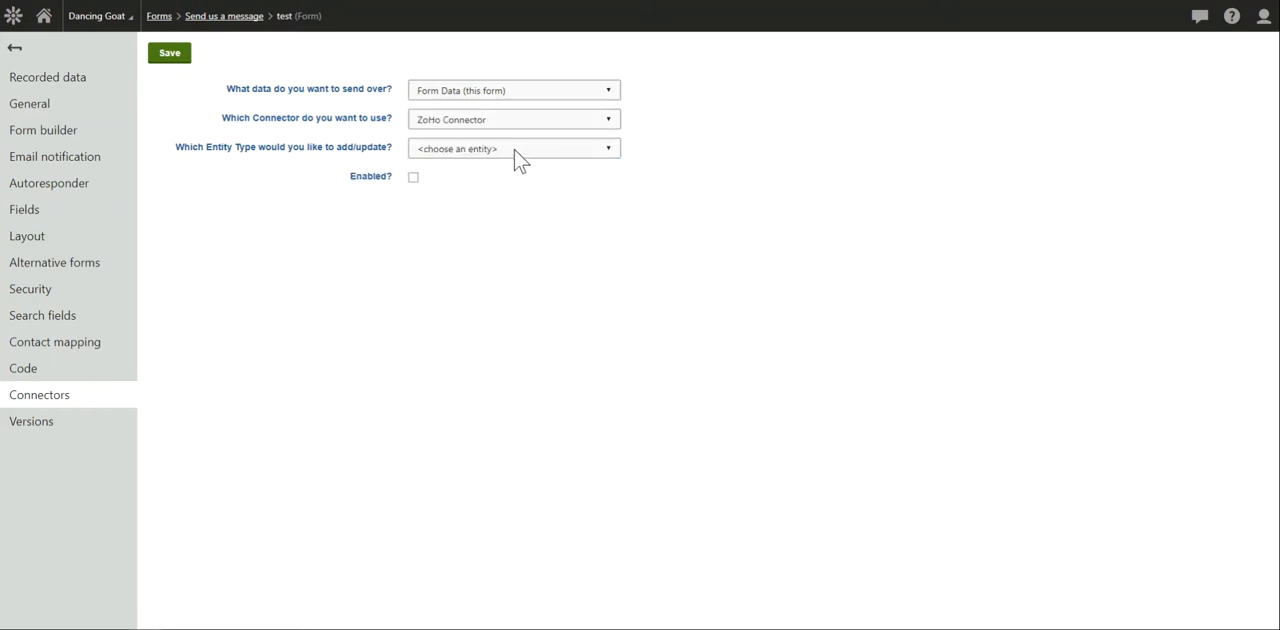
left_click(522, 157)
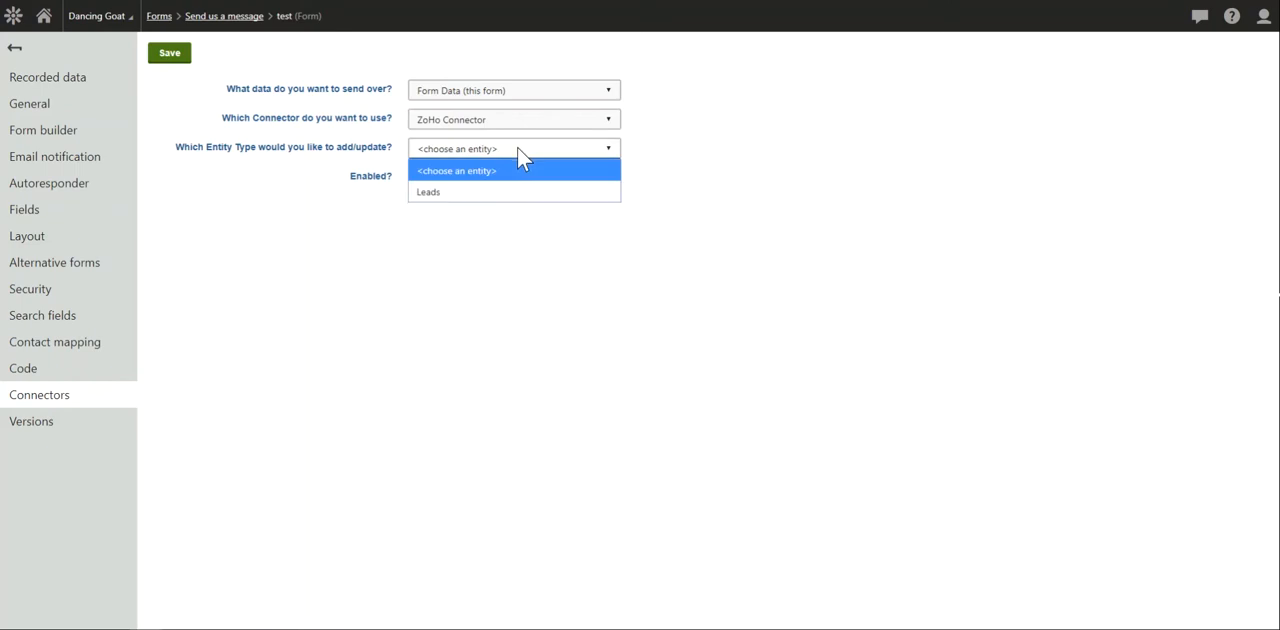
left_click(487, 195)
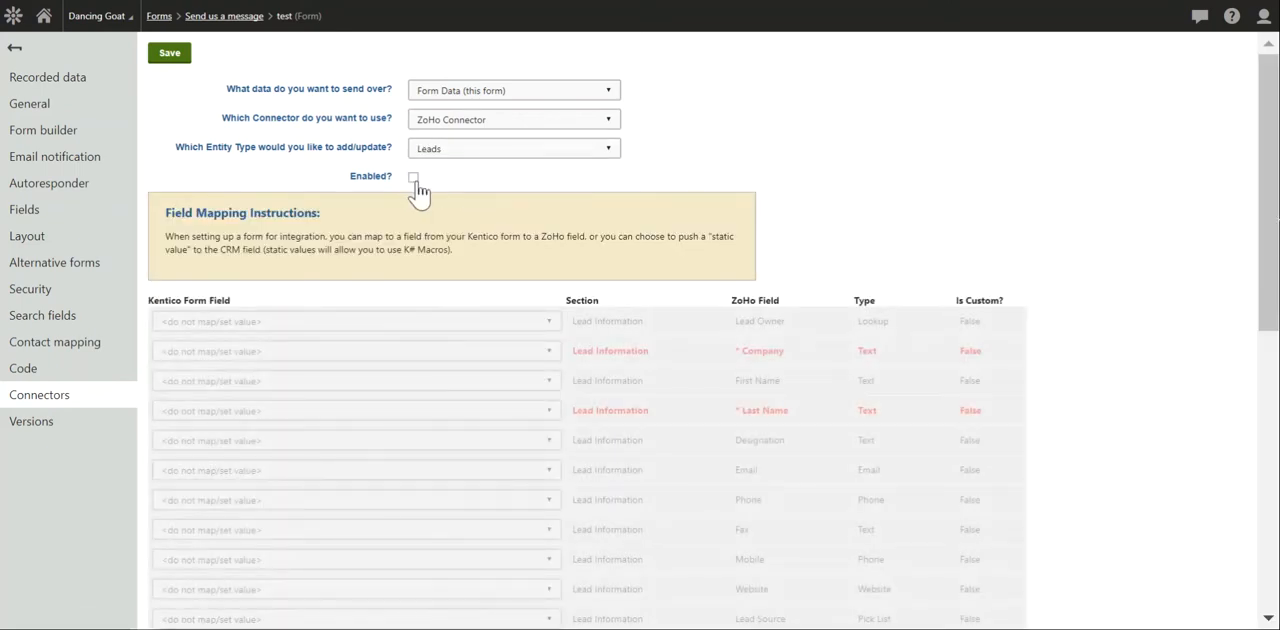
left_click(416, 184)
- Map the required ZoHo Company field to the static value "Website Lead"
left_click(549, 353)
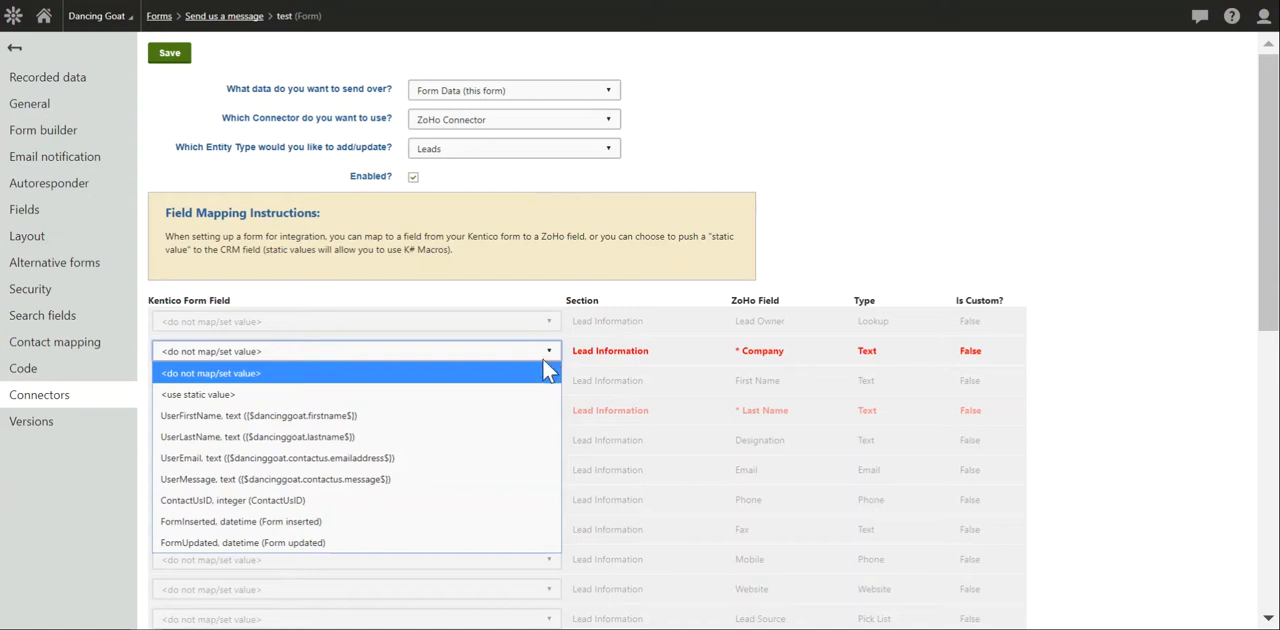
left_click(491, 398)
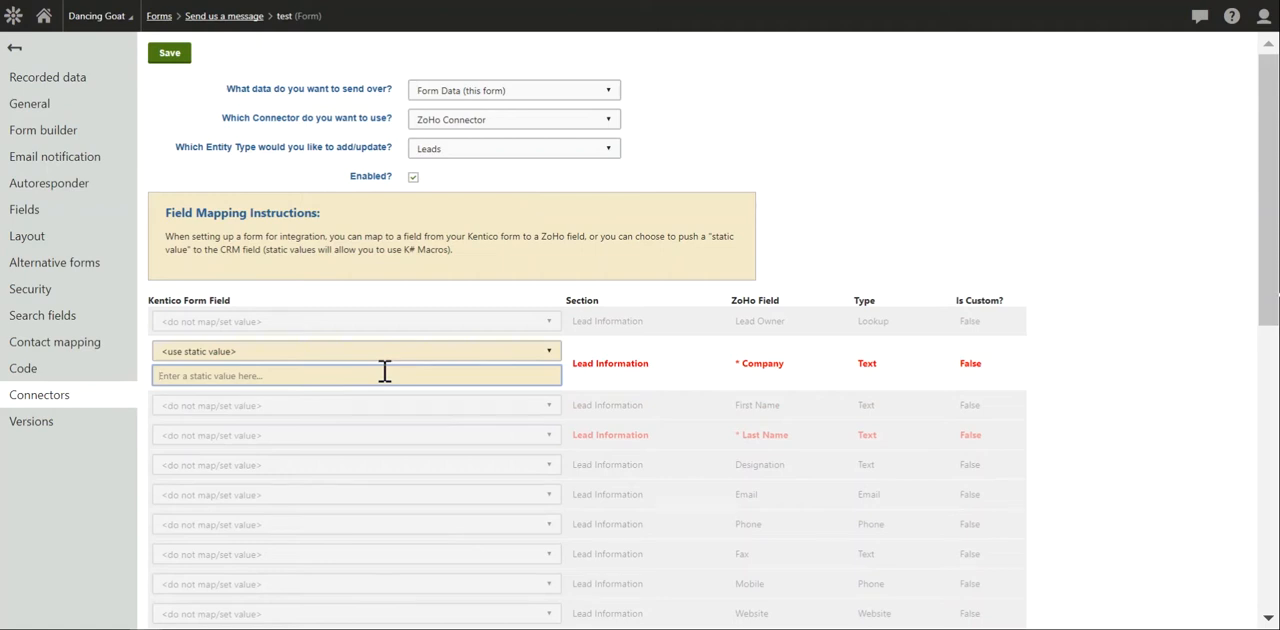
type("We")
key("BackSpace")
key("BackSpace")
type("Website Lead")
- Map the form's UserLastName, UserFirstName and UserEmail fields to the ZoHo Last Name, First Name and Email fields
left_click(532, 441)
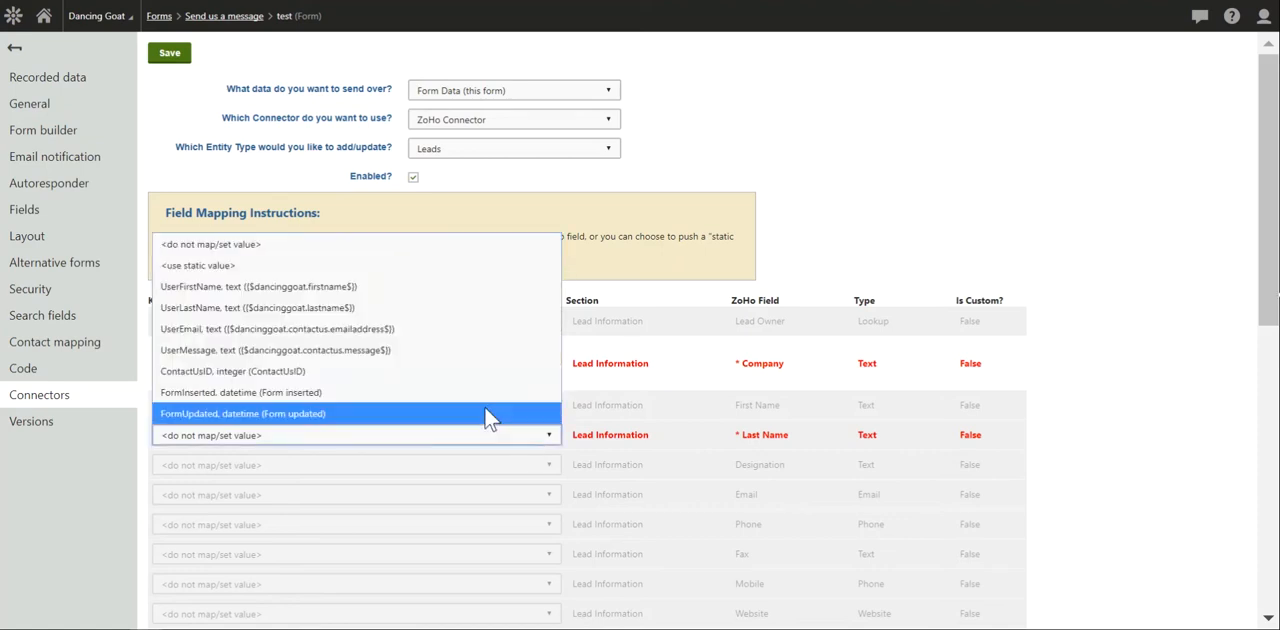
left_click(463, 308)
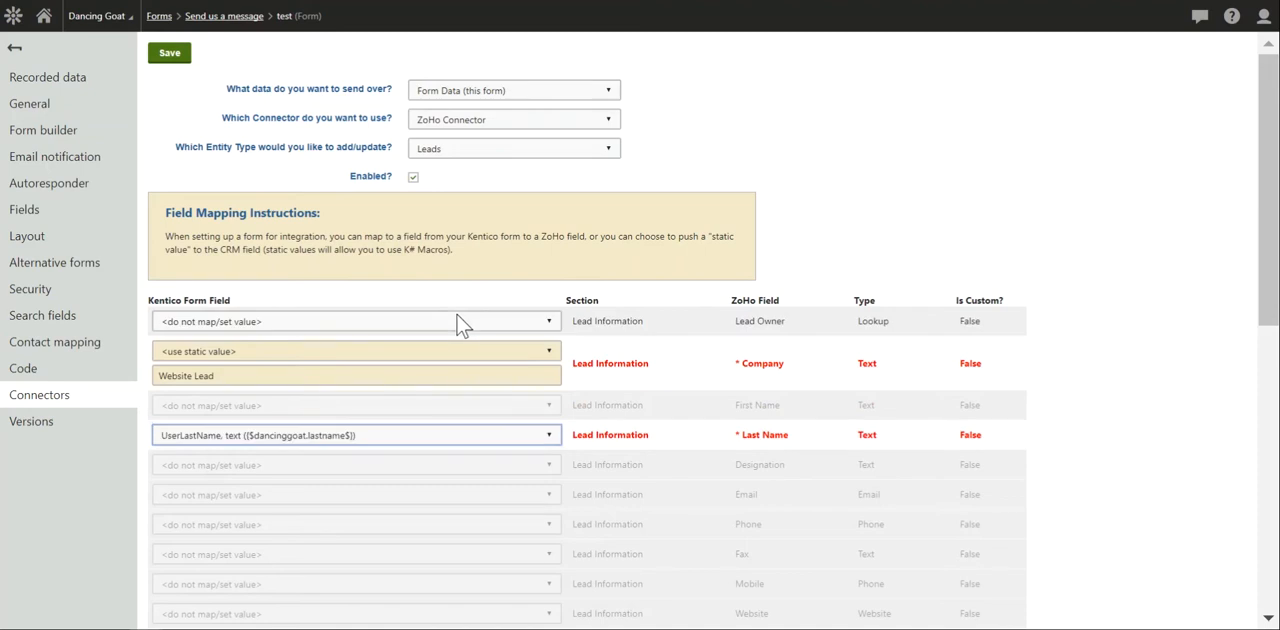
left_click(527, 406)
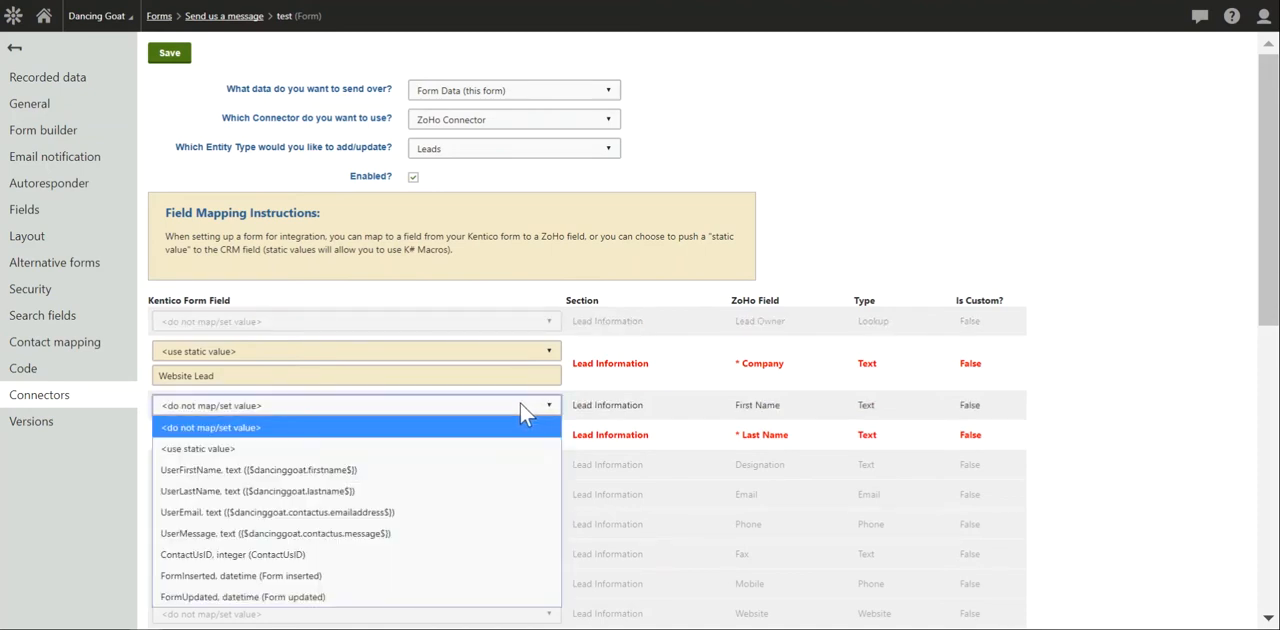
left_click(478, 470)
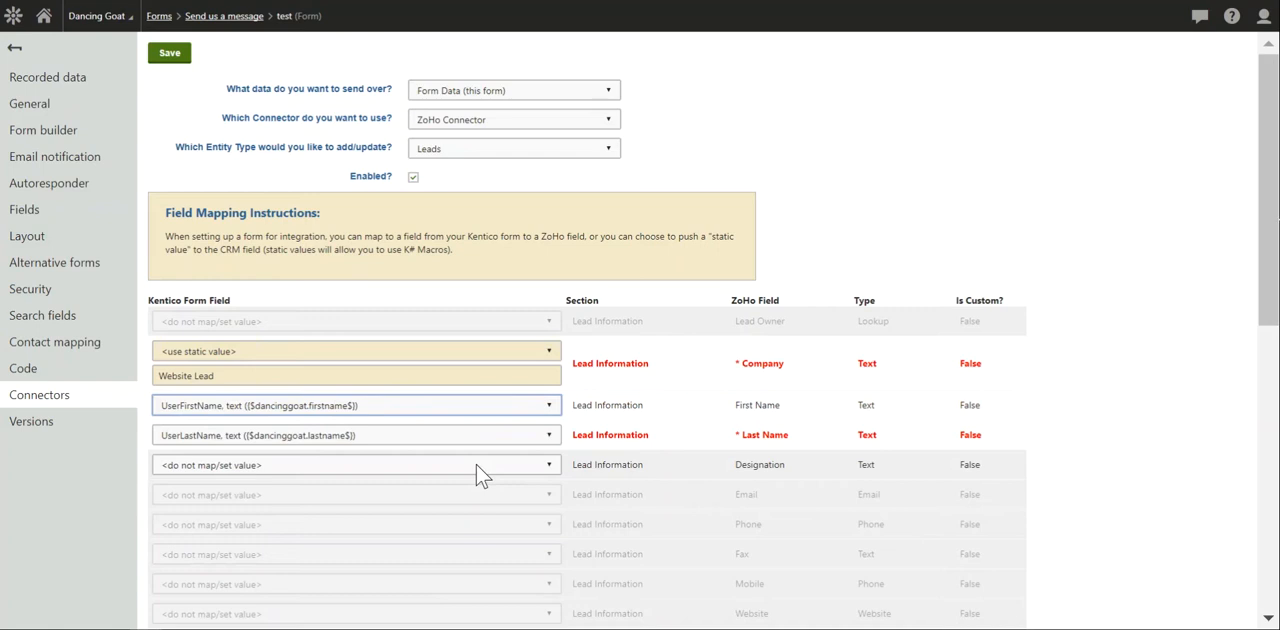
left_click(481, 497)
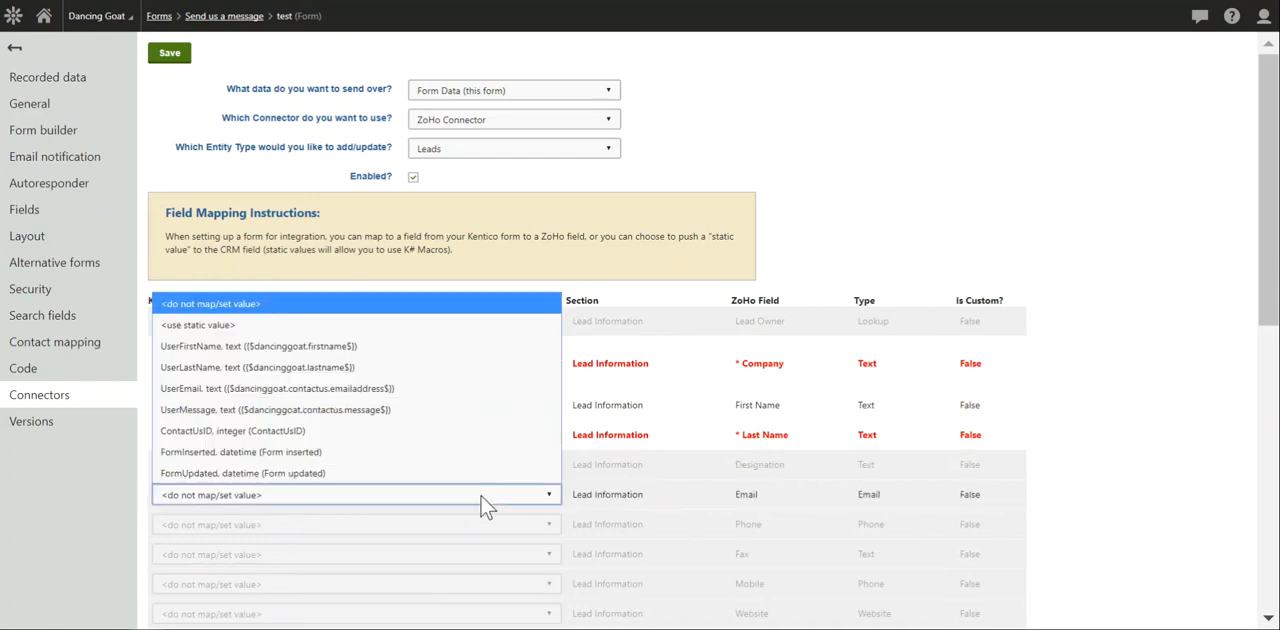
left_click(490, 390)
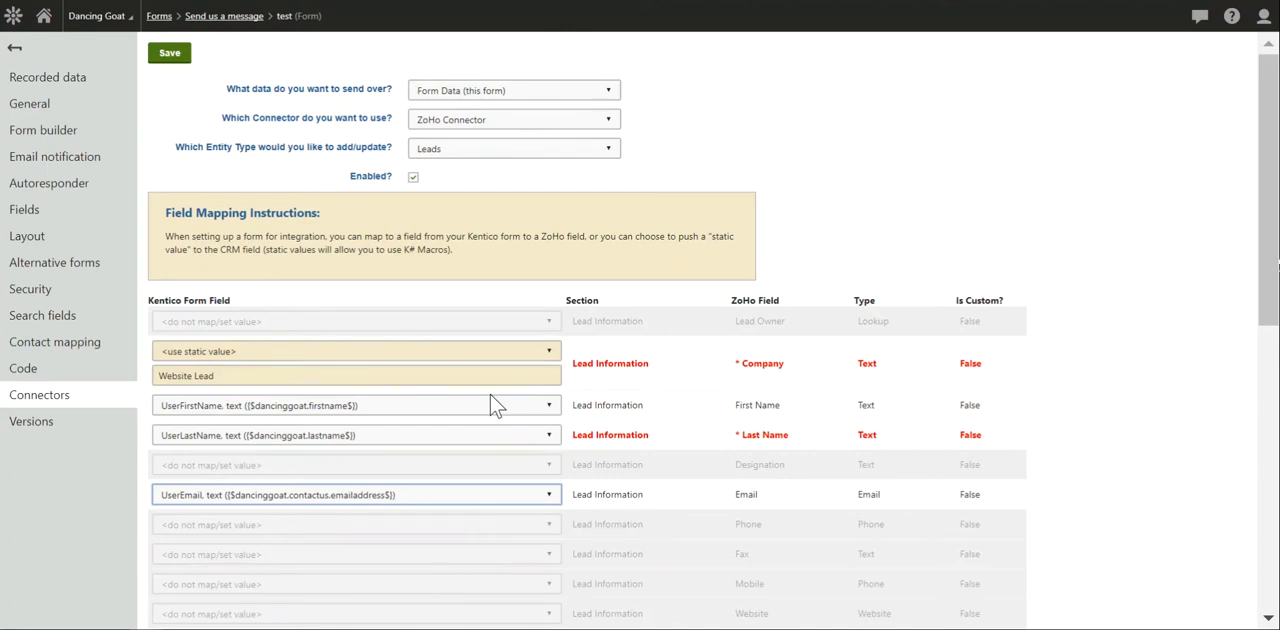
- Map the form's UserMessage field to the ZoHo Description field and save the connector process
left_click_drag(1270, 299, 1216, 590)
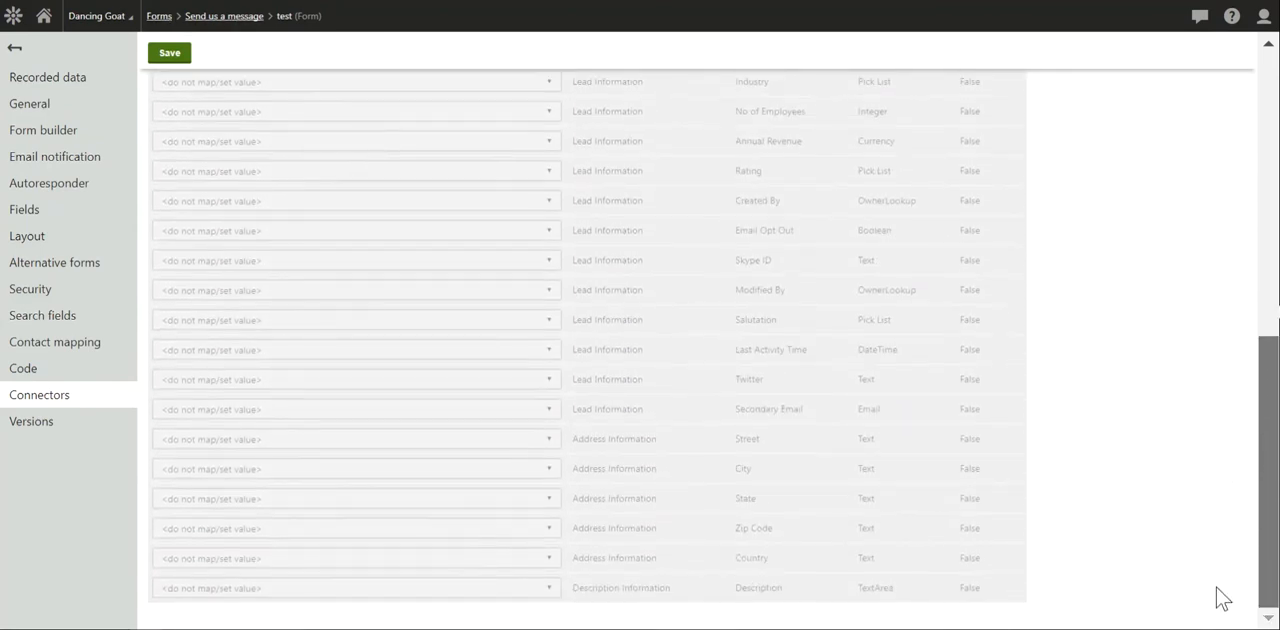
left_click(476, 590)
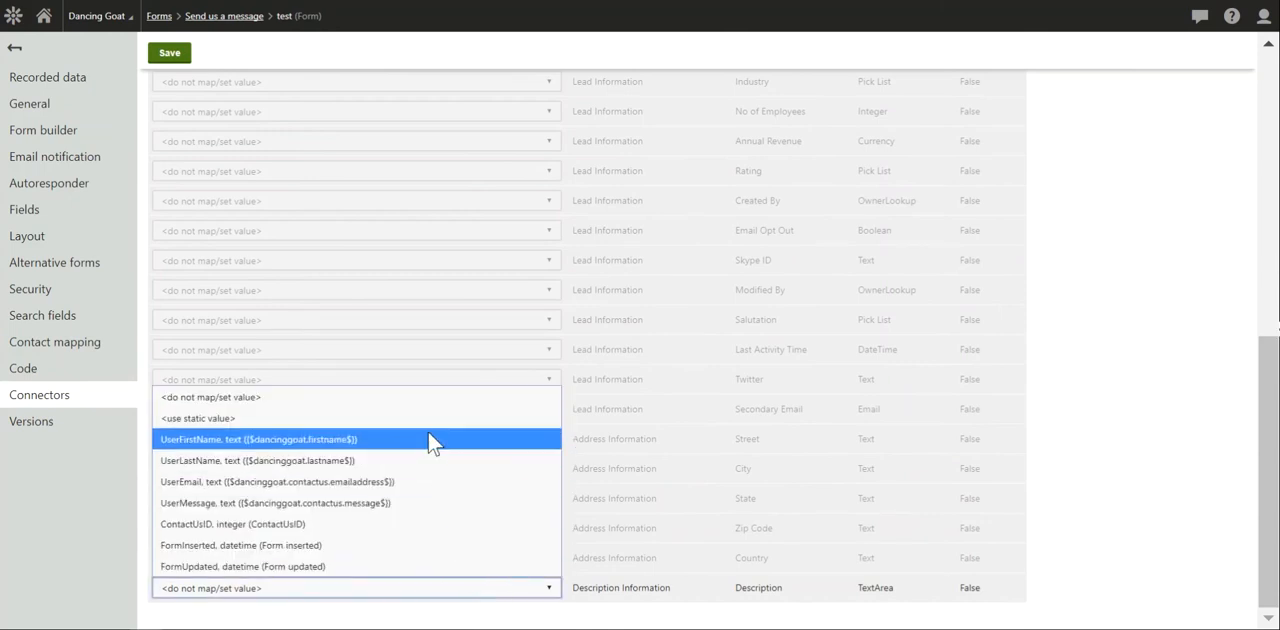
left_click(385, 502)
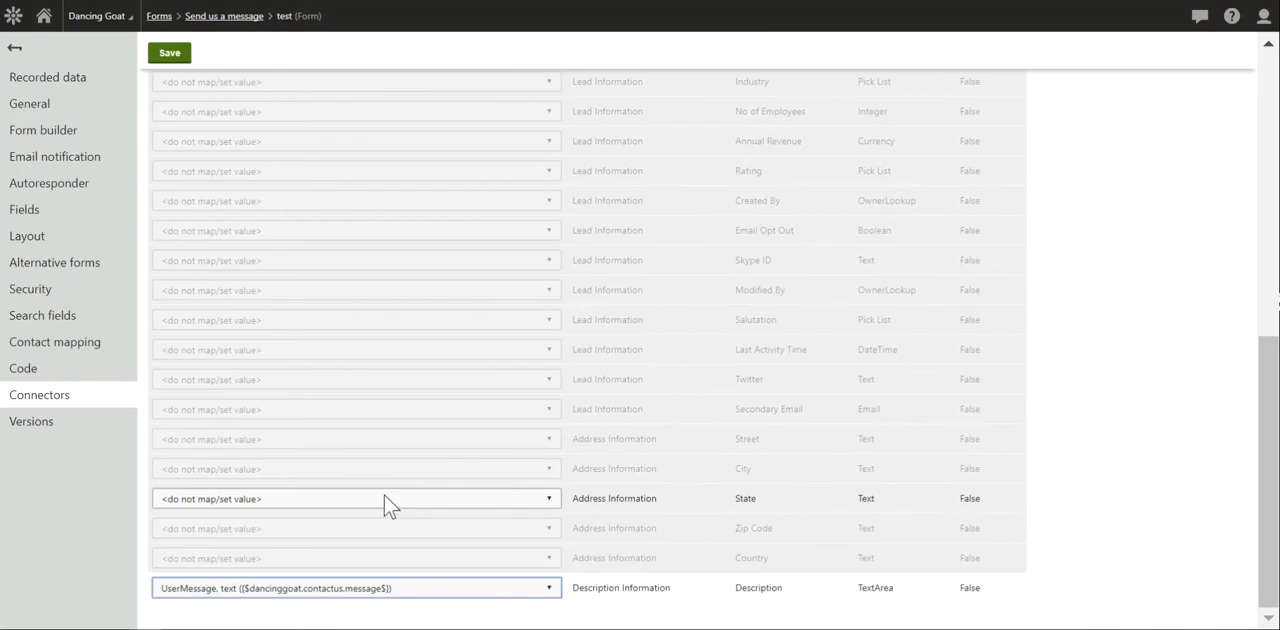
left_click(170, 55)
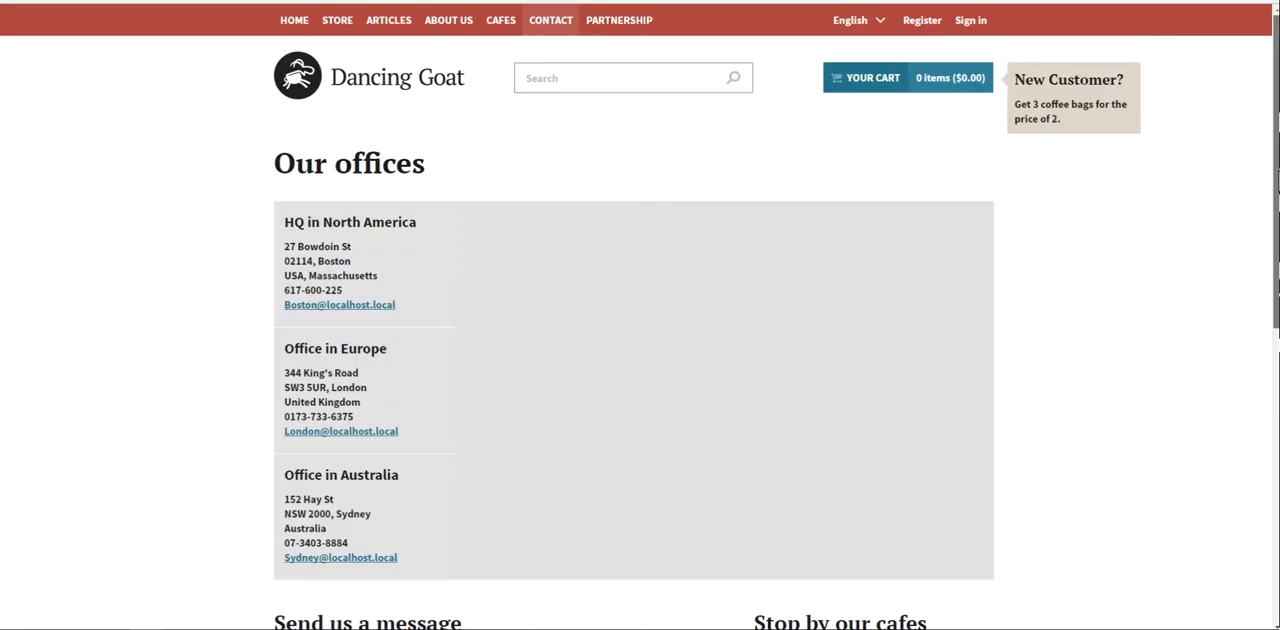
- In the "Send us a message" form on the Dancing Goat site, fill in the test contact's first name, last name and e-mail address
scroll(910, 322, "down", 5)
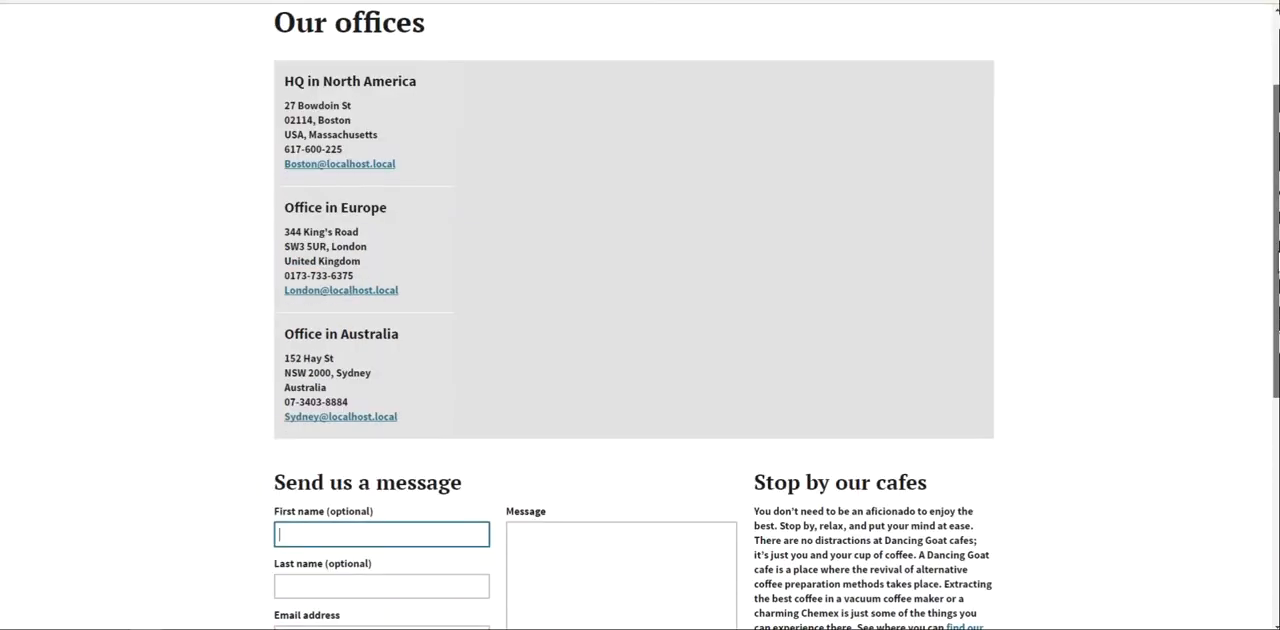
type("Demo")
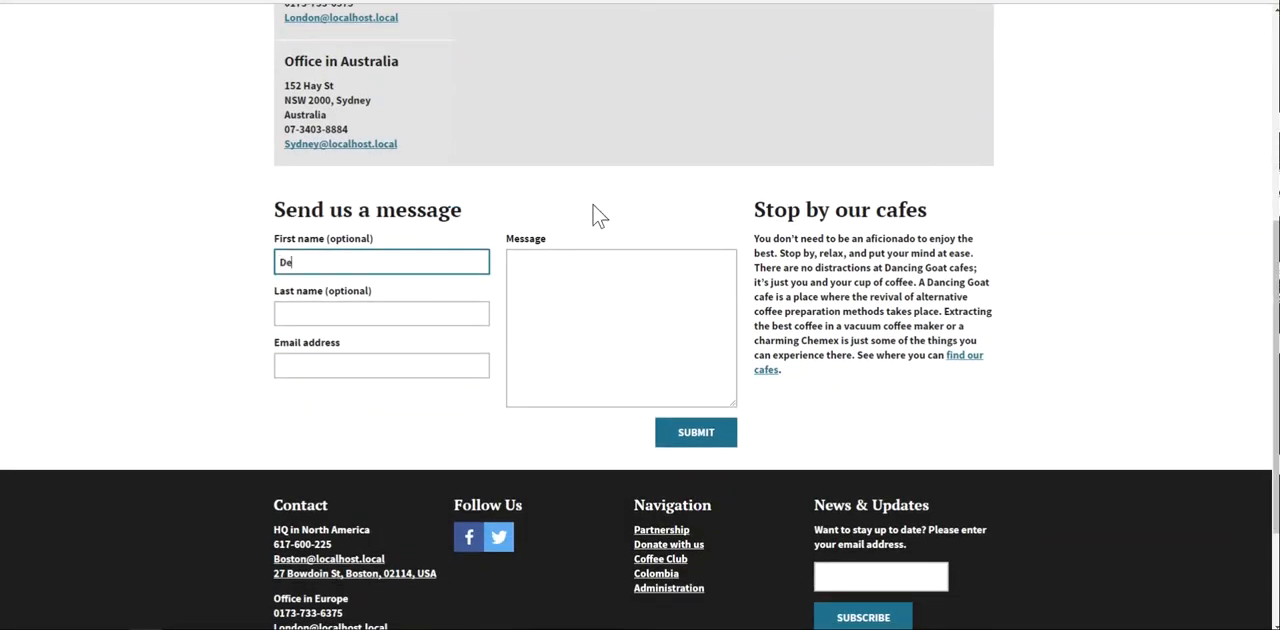
key("Tab")
type("User")
key("Tab")
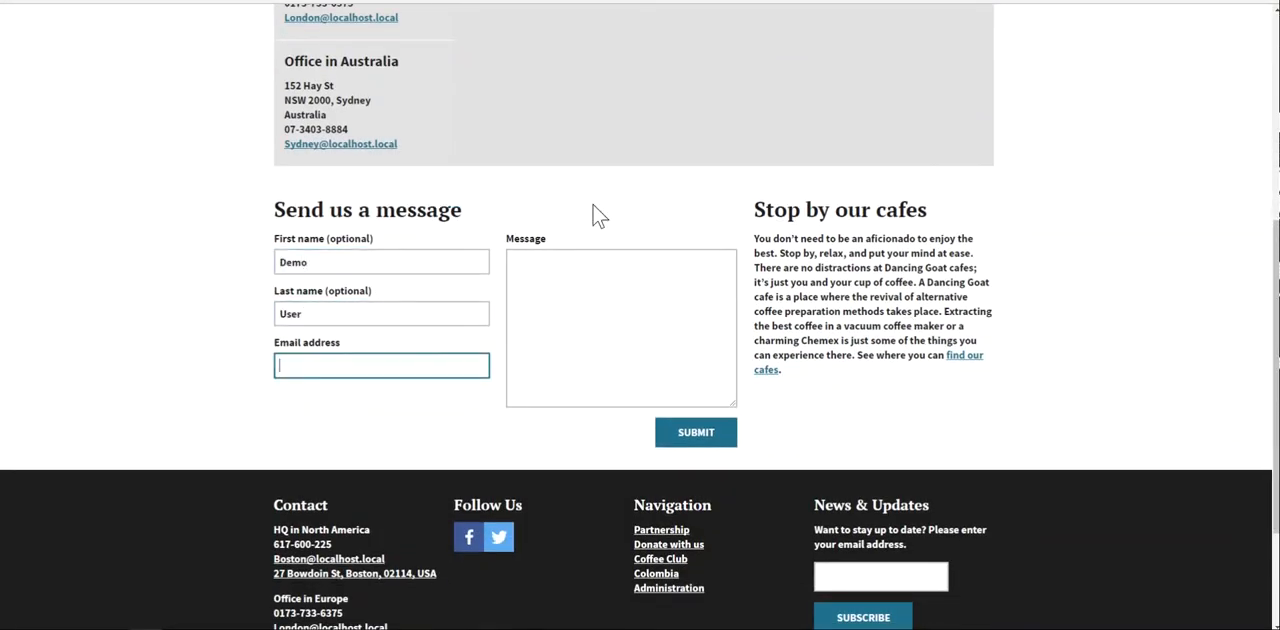
type("test@testing.com")
key("Tab")
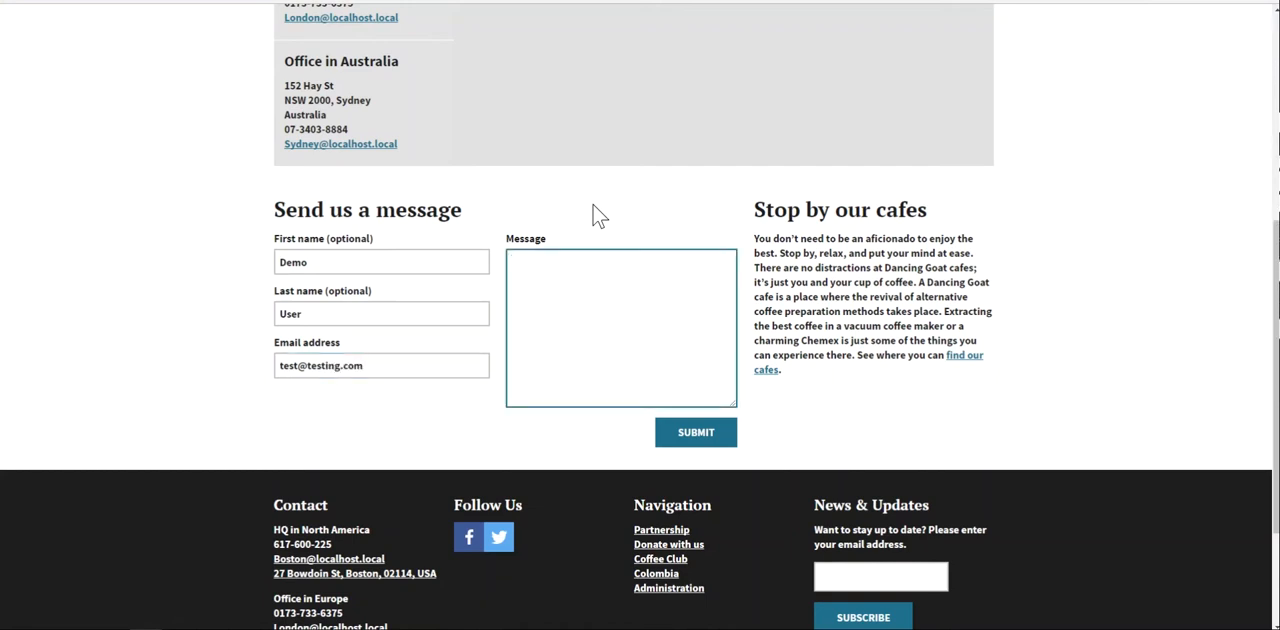
- Enter the message "THis is a test form submission from the Dancing Goat demo site." and submit the form
type("THis is a test form submiss")
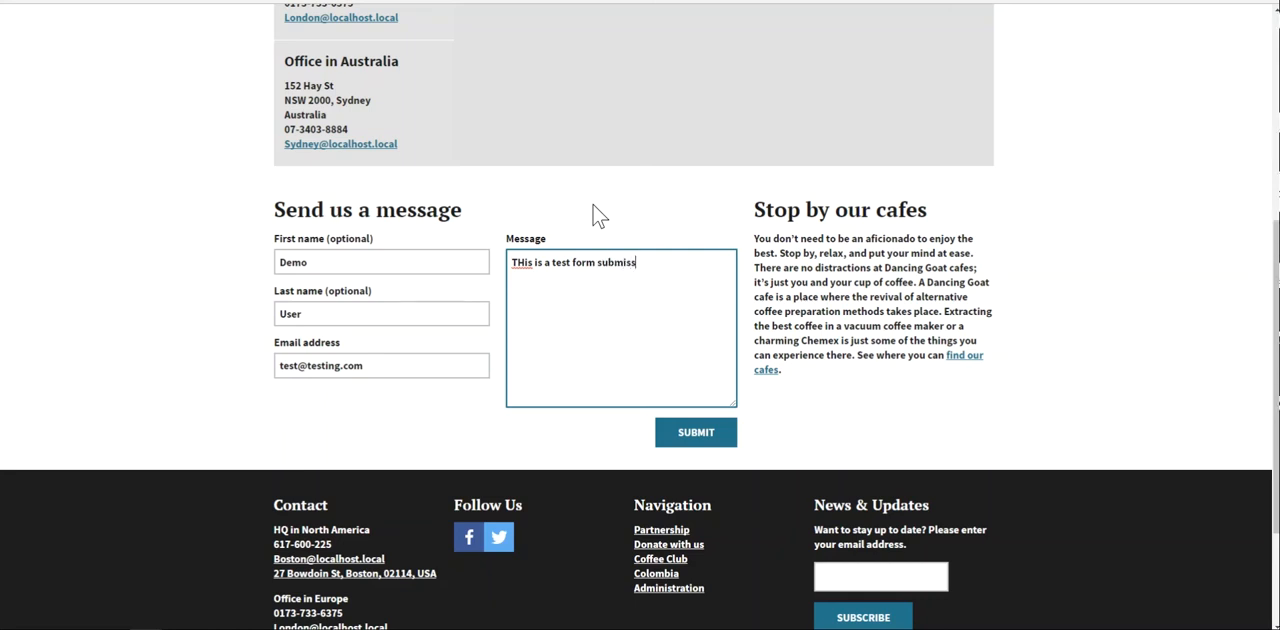
type("ion from the Dancing Goat")
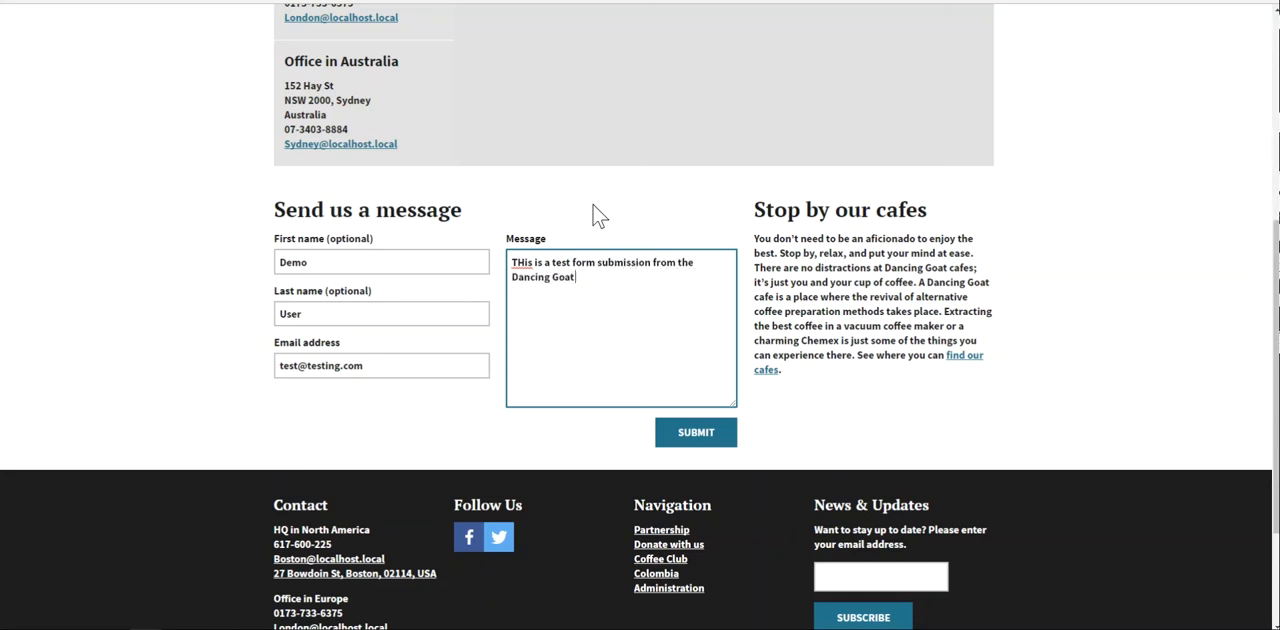
type(" demo site.")
left_click(695, 442)
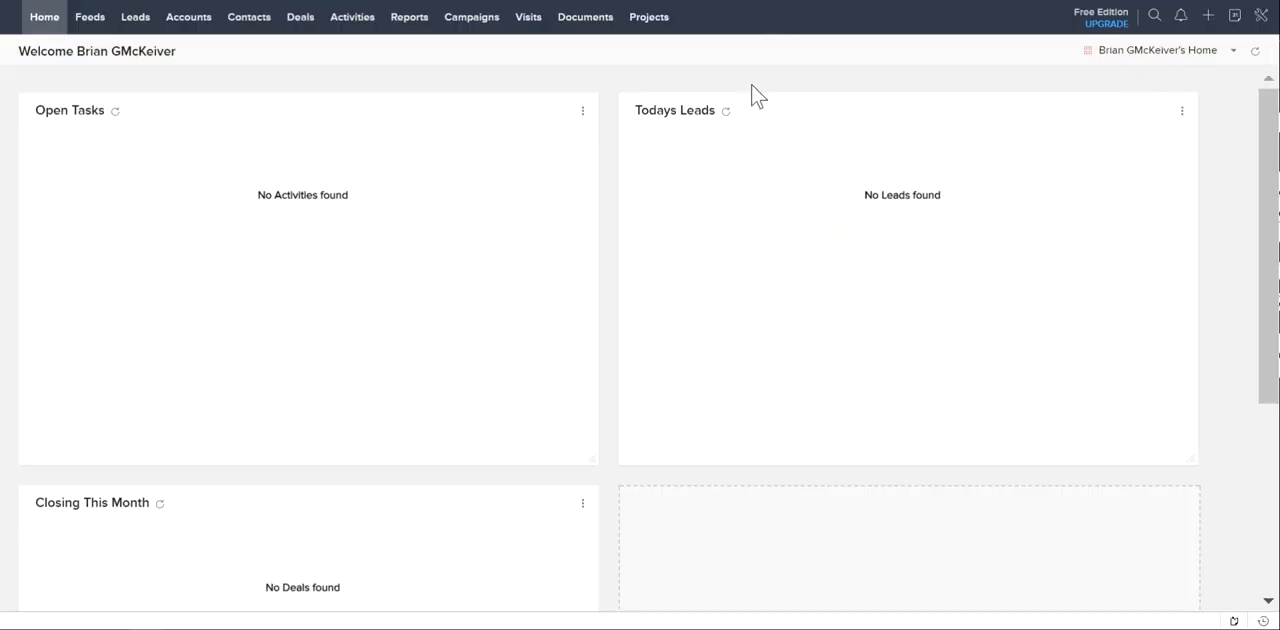
- Switch to the ZoHo CRM home page and refresh Todays Leads to check for the submitted lead
left_click(727, 111)
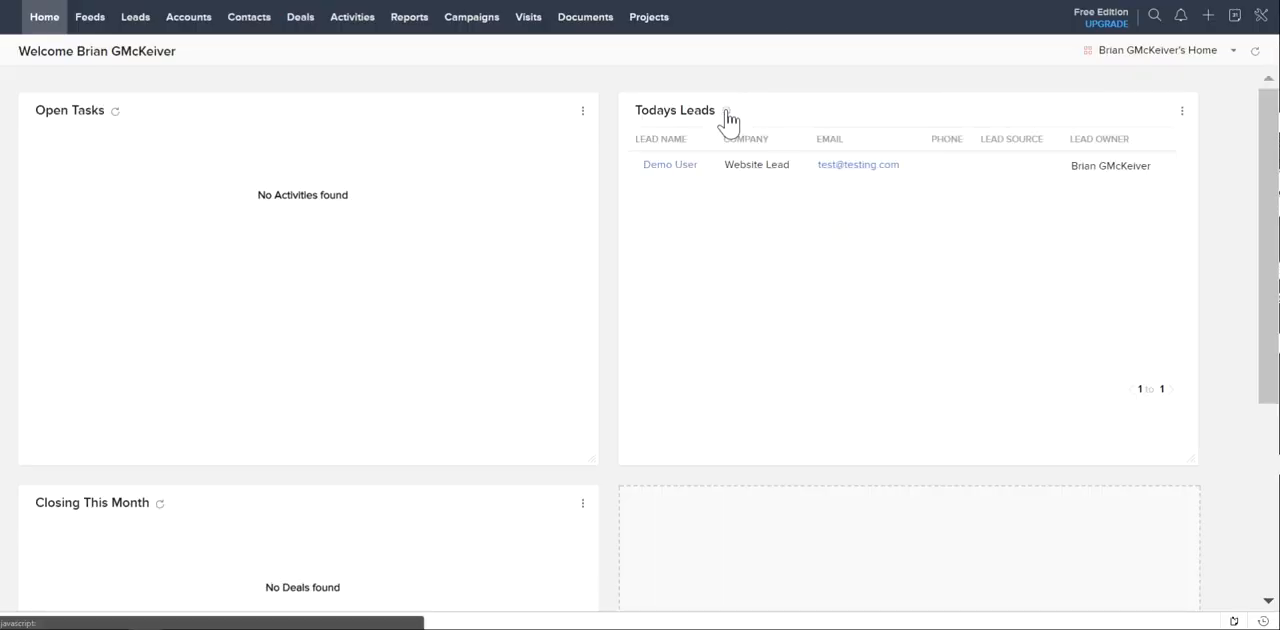